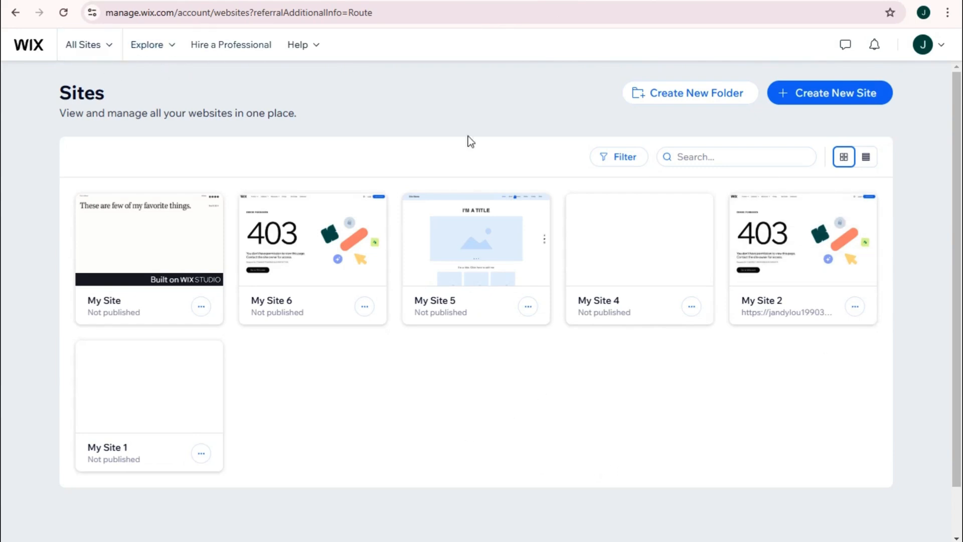
# Step: Create a new site on Wix Editor with Online Store as the website type
pyautogui.moveTo(667, 240)
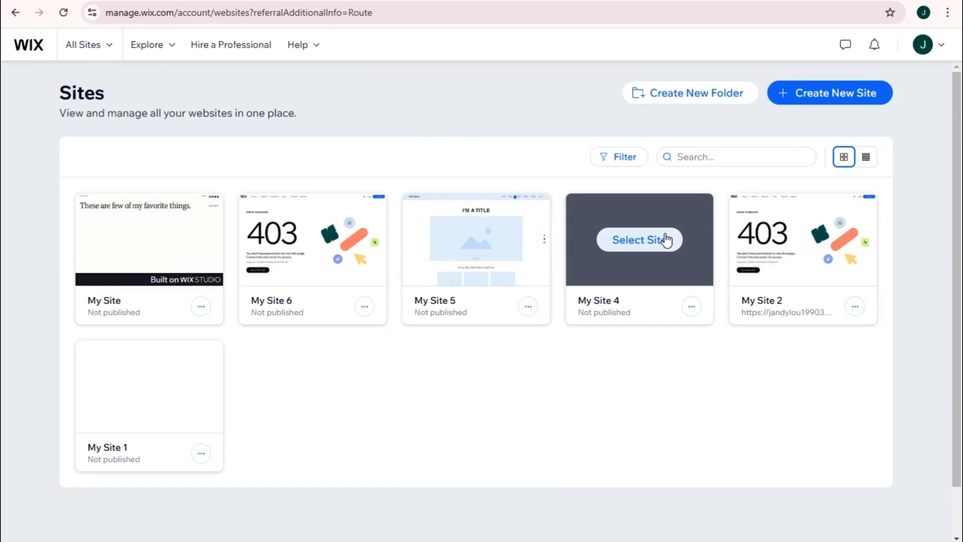
pyautogui.click(827, 93)
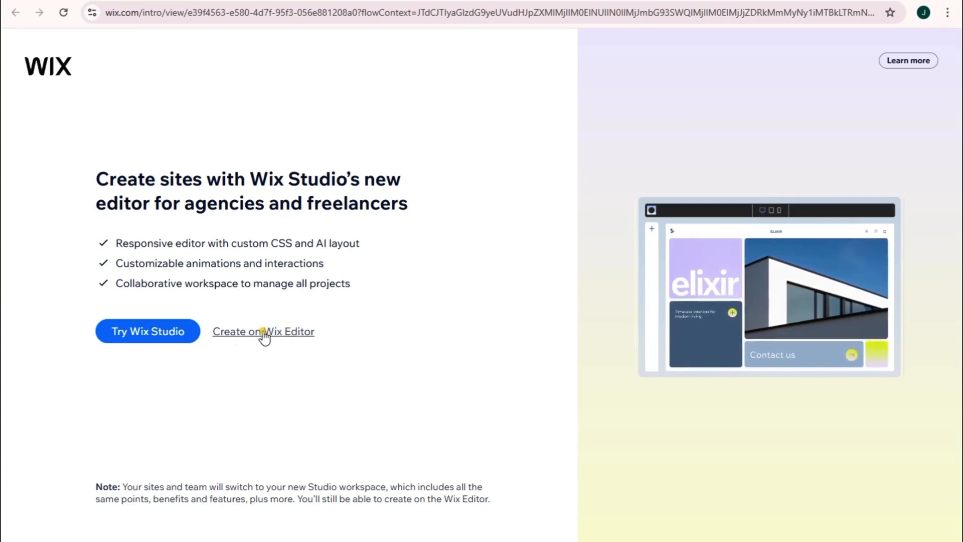
pyautogui.click(264, 334)
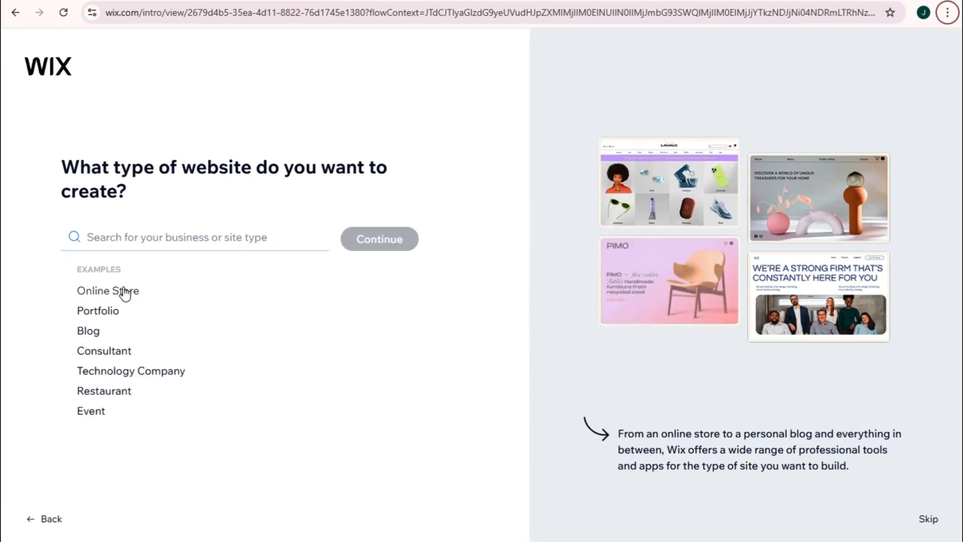
pyautogui.click(123, 292)
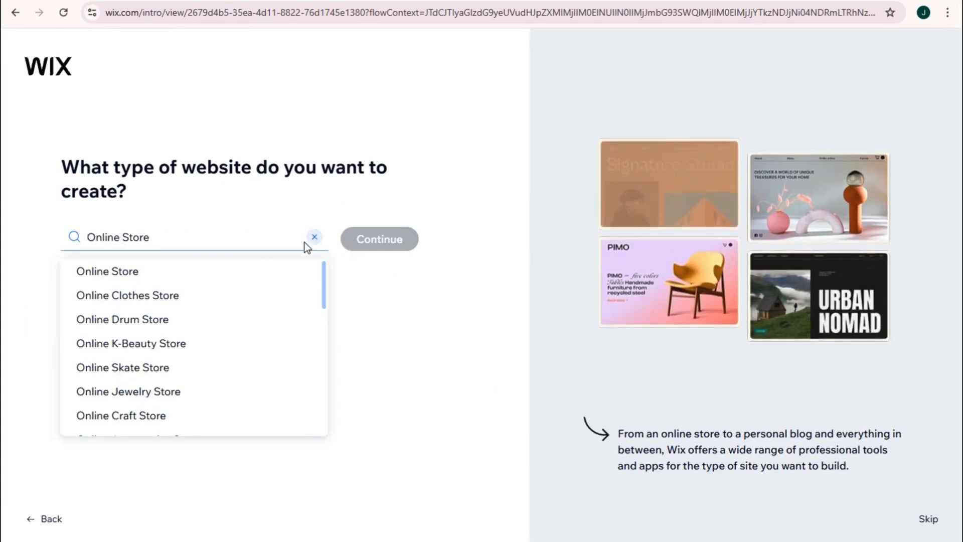
pyautogui.click(202, 282)
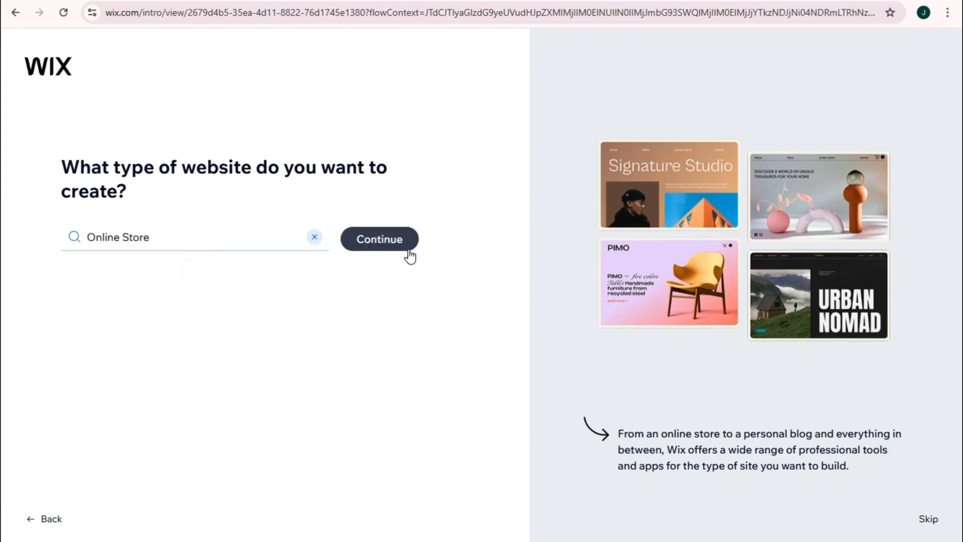
pyautogui.click(378, 242)
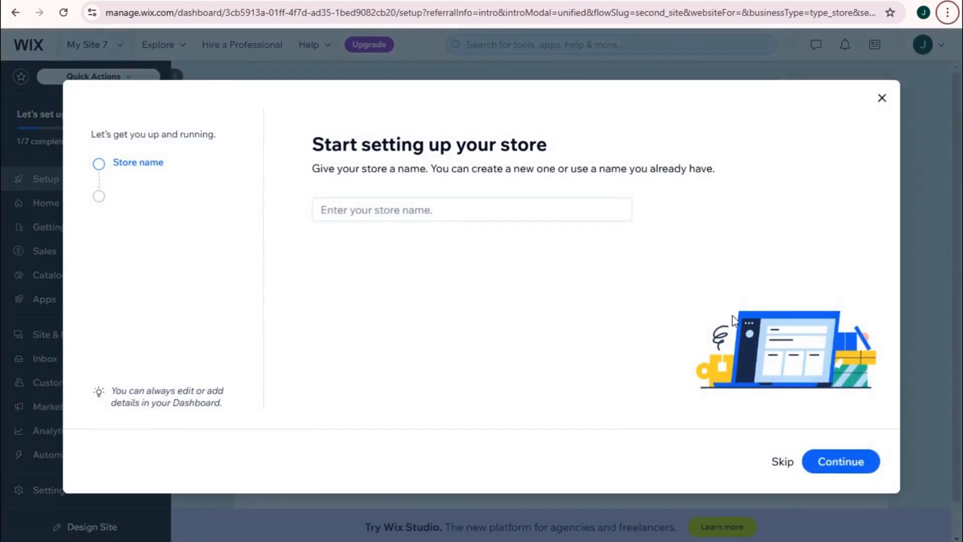
# Step: Name the store "Andy's products" and continue the store setup
pyautogui.click(403, 212)
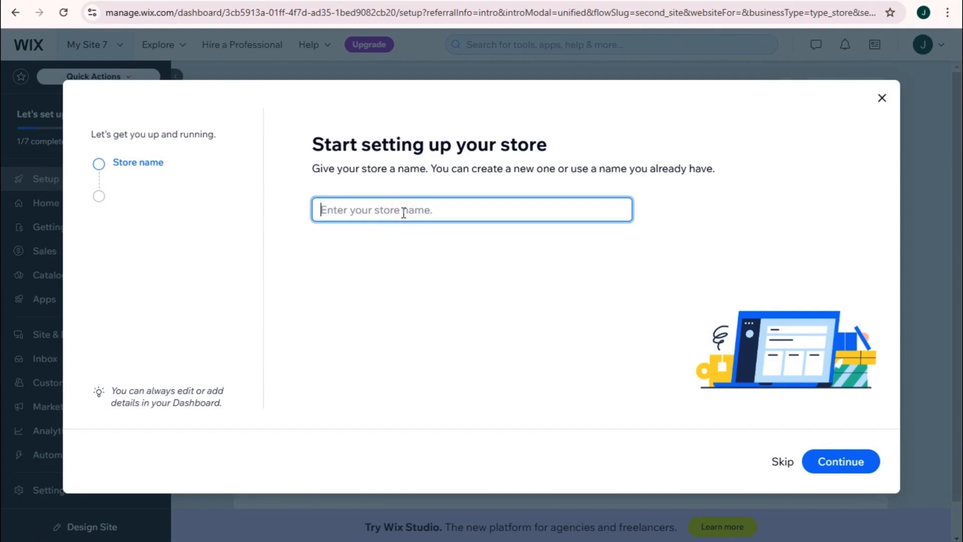
pyautogui.write('P')
pyautogui.press('BackSpace')
pyautogui.write("Andy's products")
pyautogui.click(837, 466)
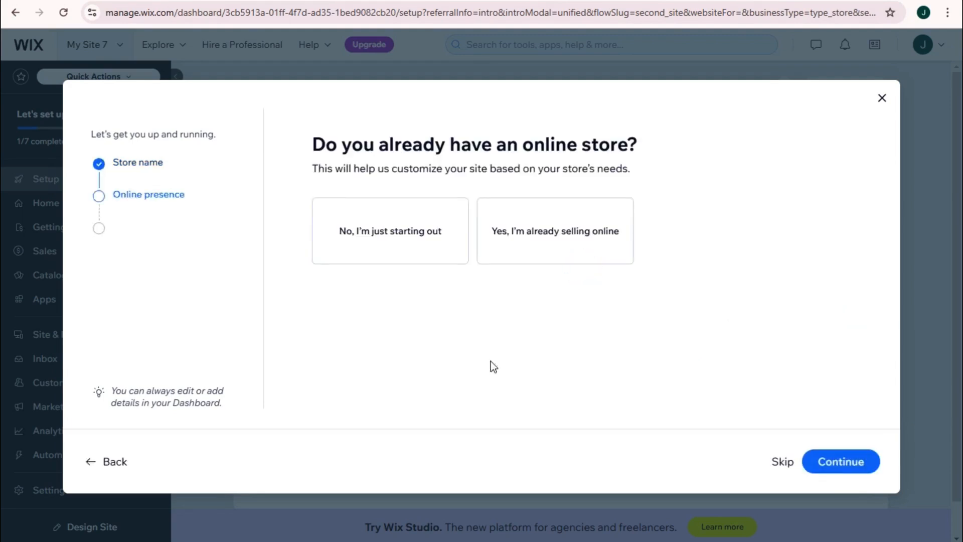
# Step: Complete the store questionnaire with just starting out, physical products and the online store sales channel
pyautogui.click(402, 238)
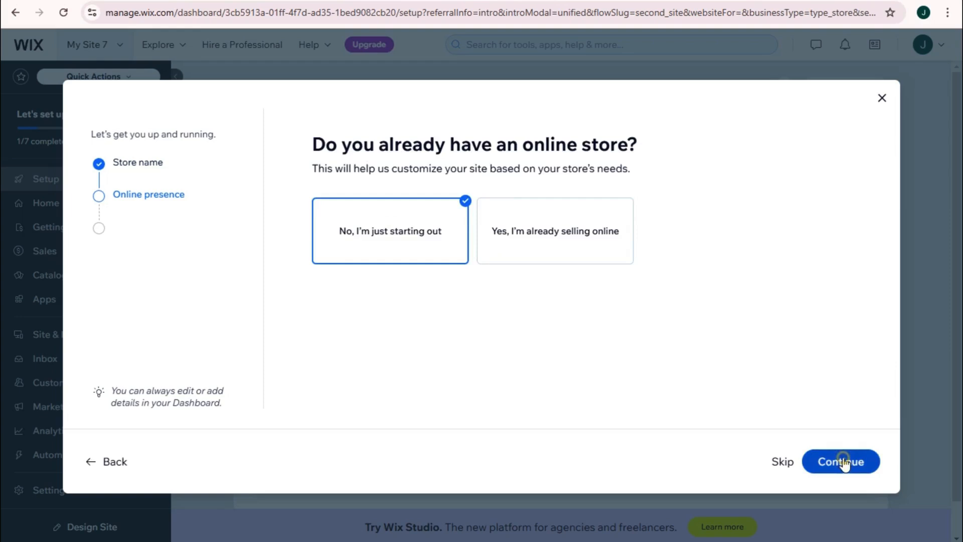
pyautogui.click(844, 460)
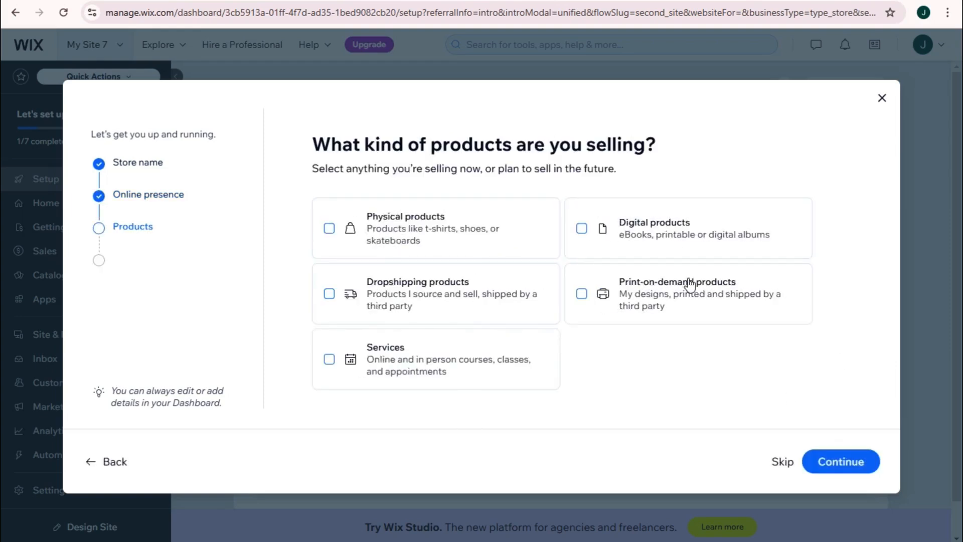
pyautogui.click(424, 228)
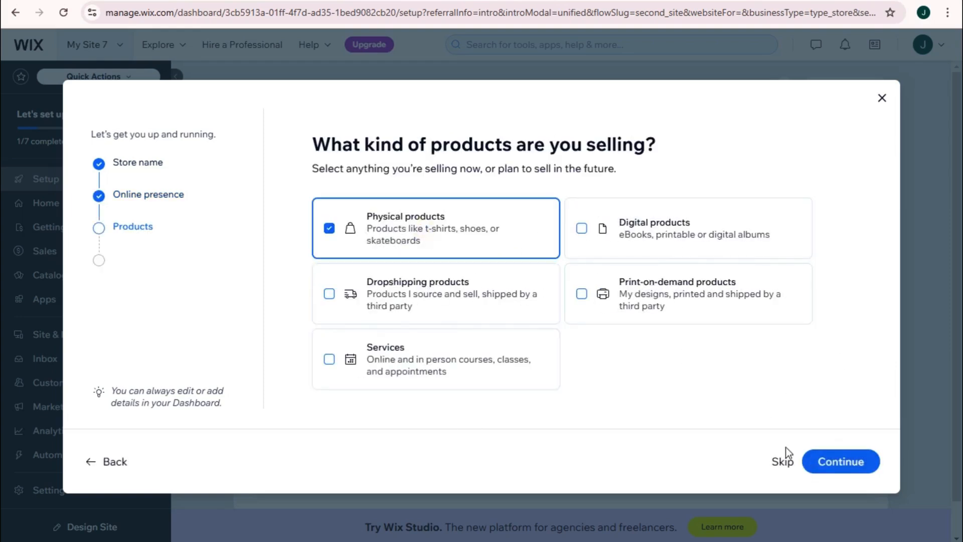
pyautogui.click(815, 460)
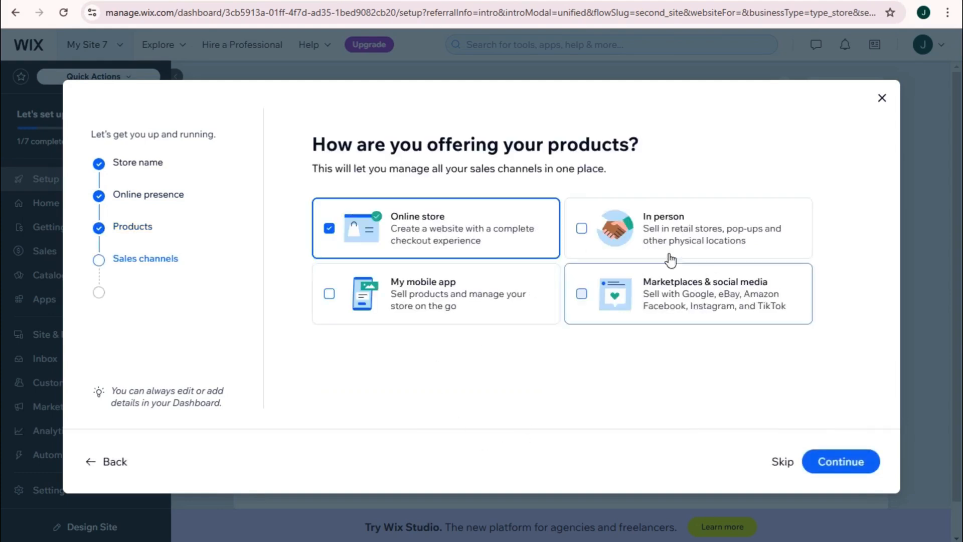
pyautogui.click(834, 460)
pyautogui.click(484, 317)
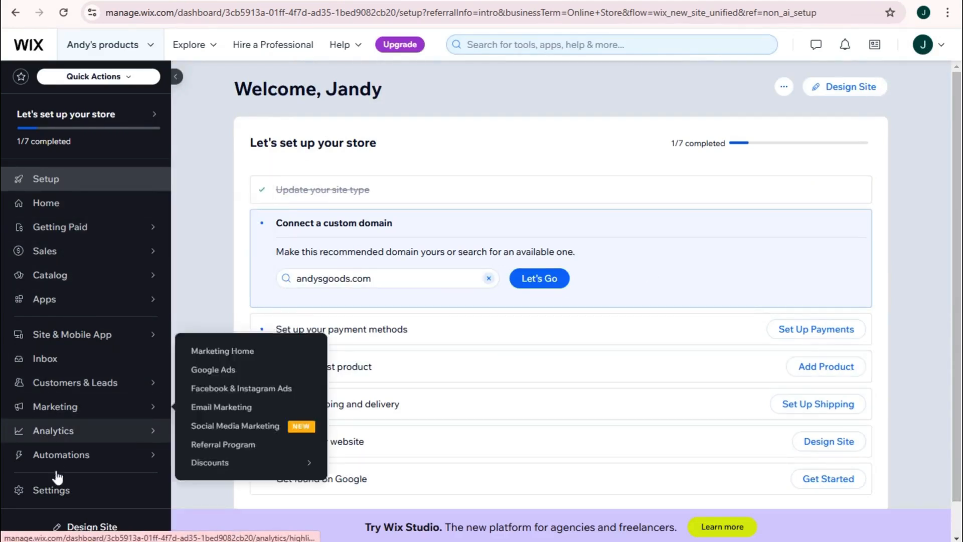
# Step: Open the App Market and search for "before and after slider"
pyautogui.moveTo(81, 300)
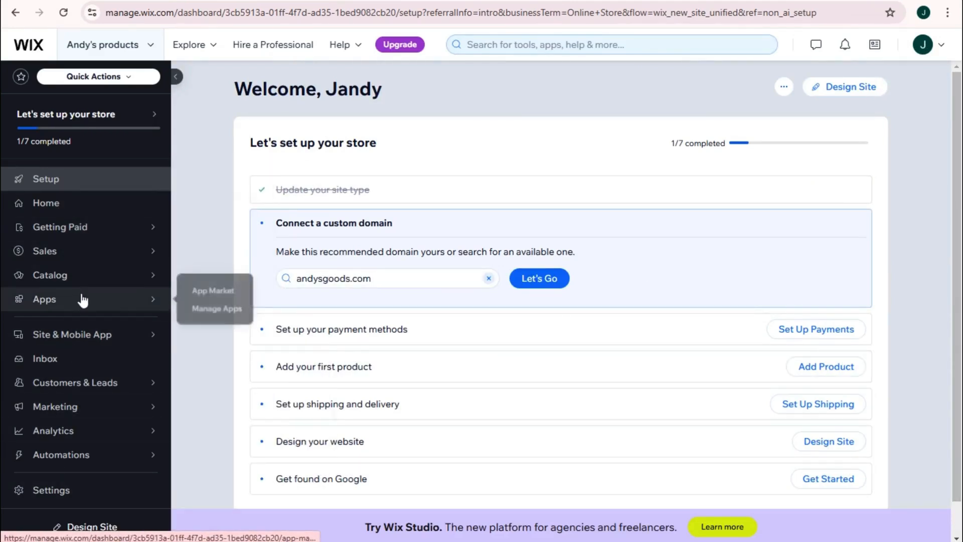
pyautogui.click(215, 291)
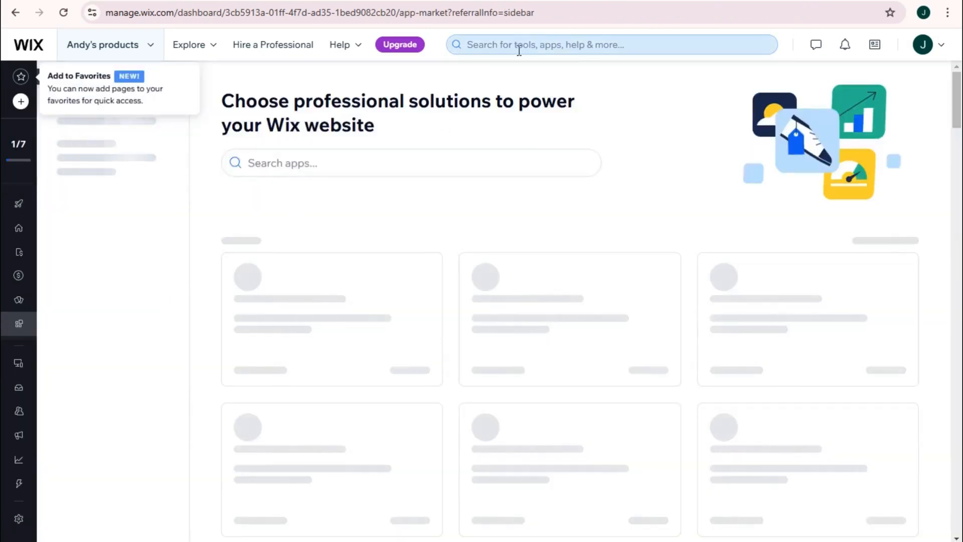
pyautogui.click(530, 45)
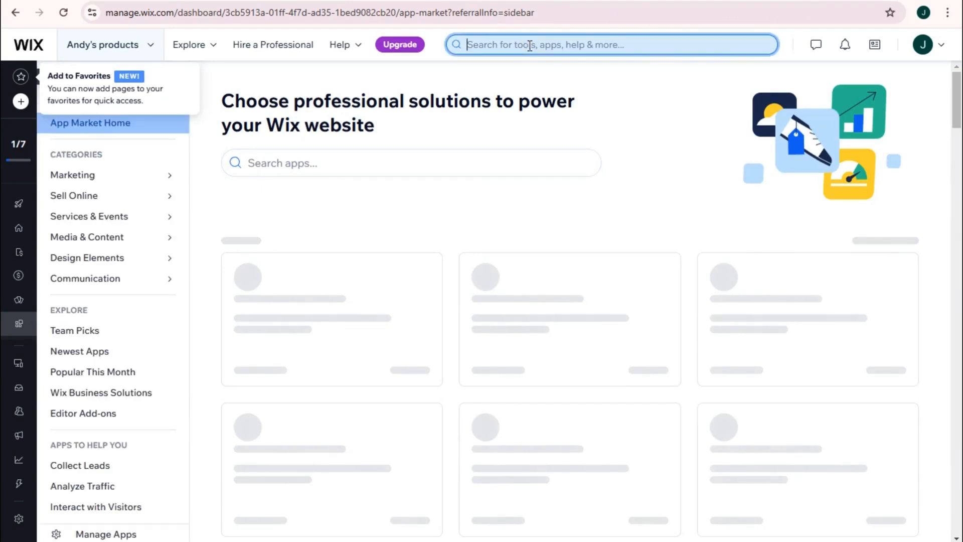
pyautogui.write('before sa')
pyautogui.press('BackSpace')
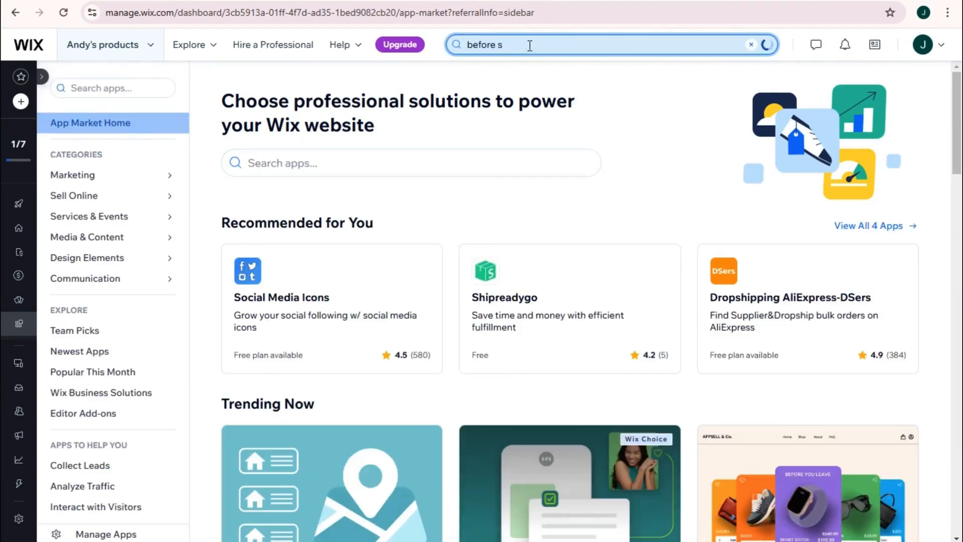
pyautogui.write('nd after ')
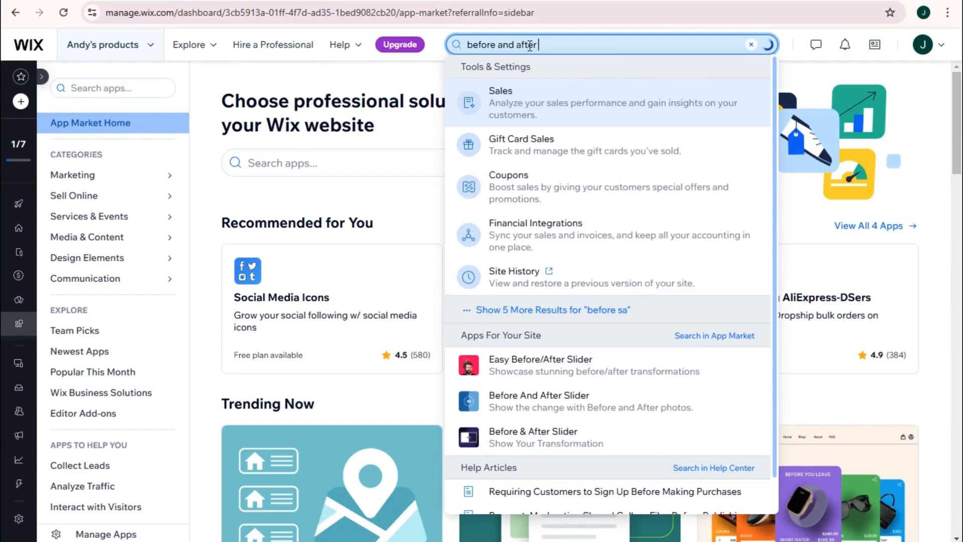
pyautogui.write('slider')
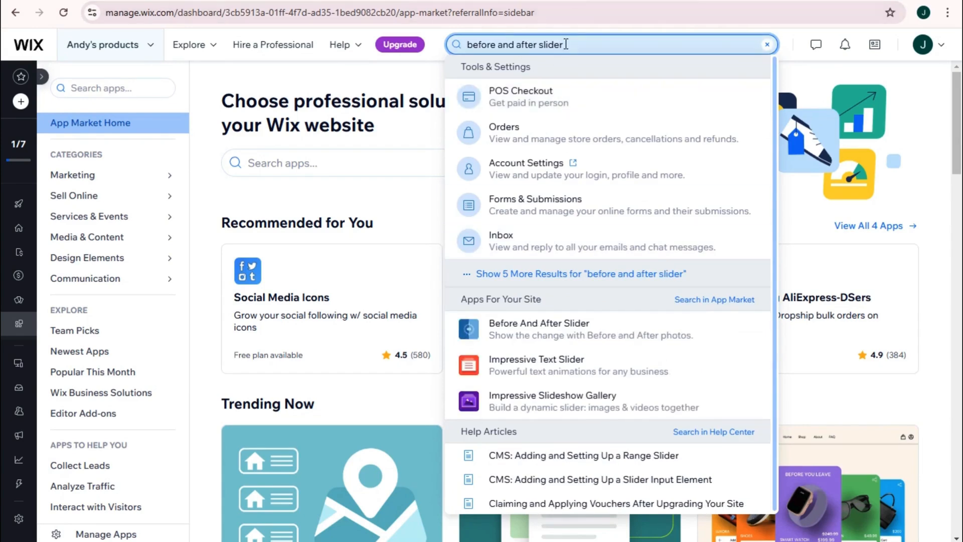
pyautogui.click(585, 46)
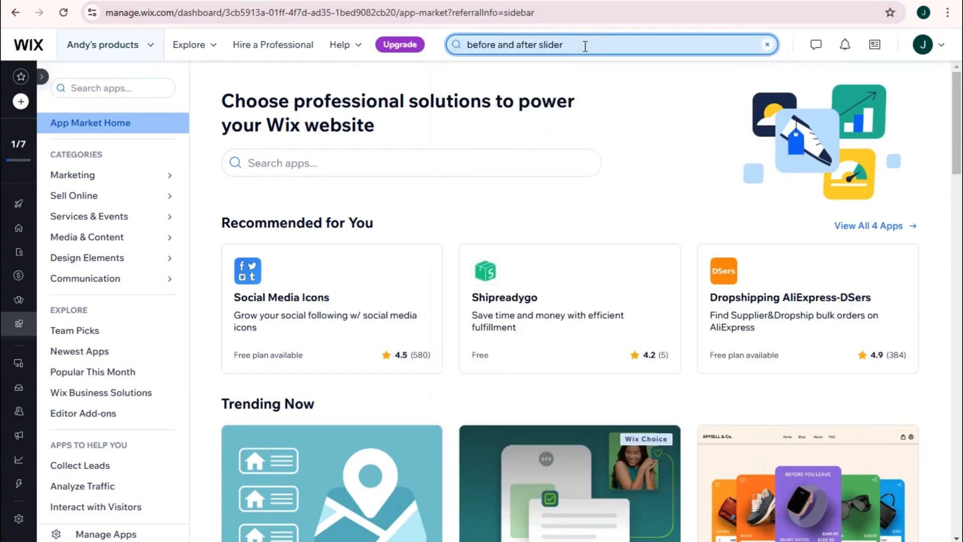
pyautogui.press('Return')
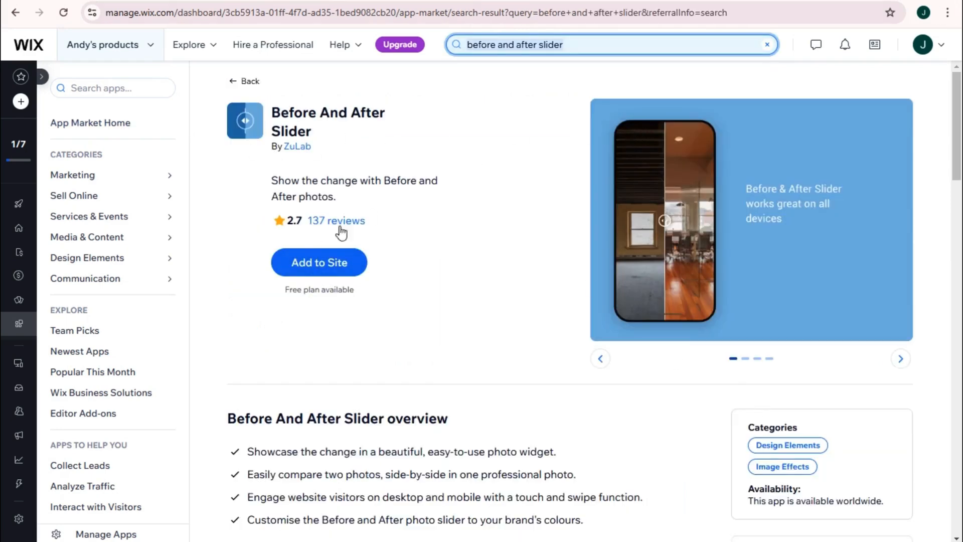
# Step: Add the Before And After Slider app to the site, agreeing to its permissions and postponing site customization
pyautogui.moveTo(273, 110); pyautogui.dragTo(383, 137)
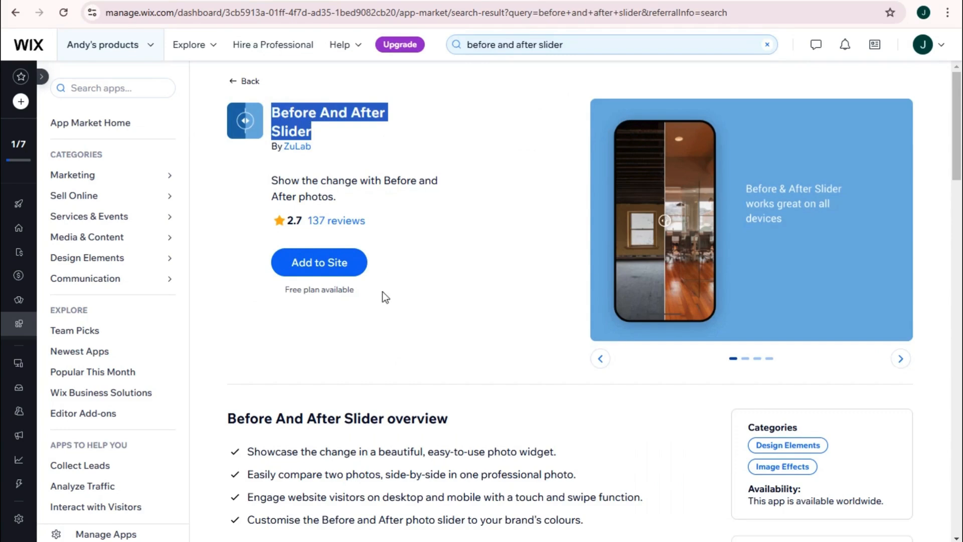
pyautogui.scroll(-2, 363, 264)
pyautogui.scroll(-1, 363, 264)
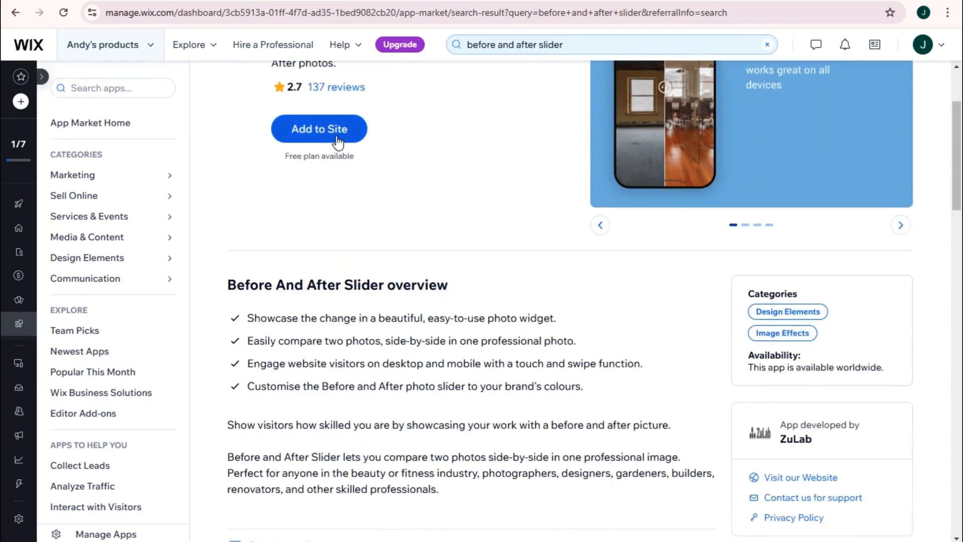
pyautogui.click(336, 137)
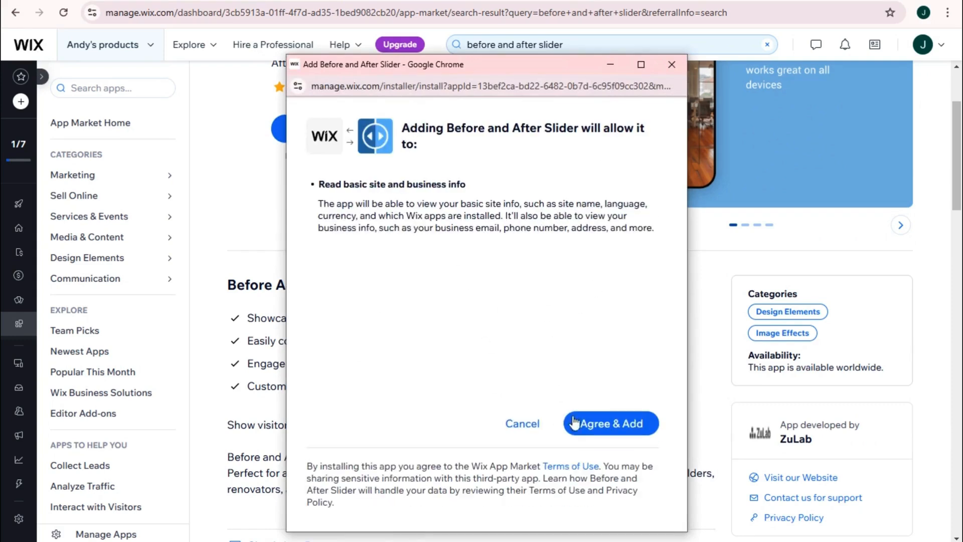
pyautogui.click(600, 425)
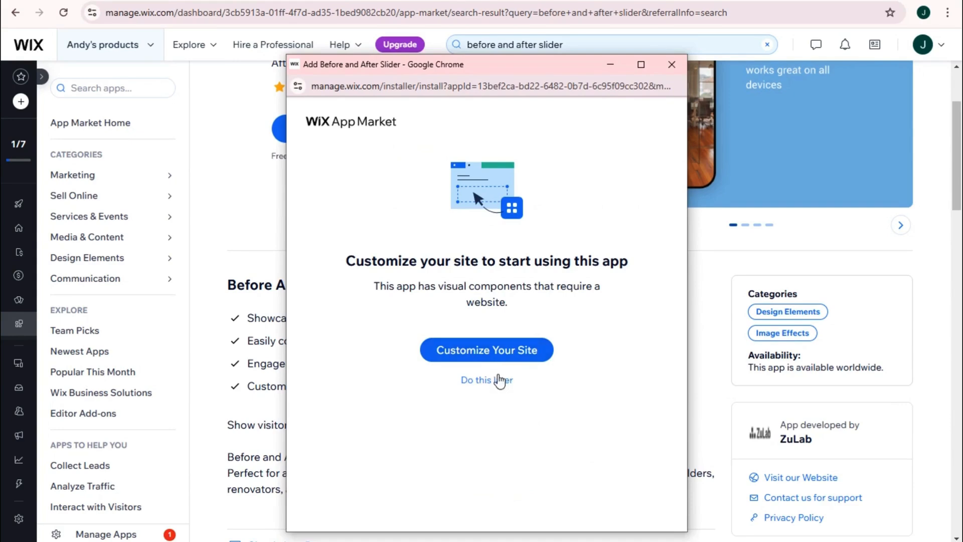
pyautogui.click(497, 380)
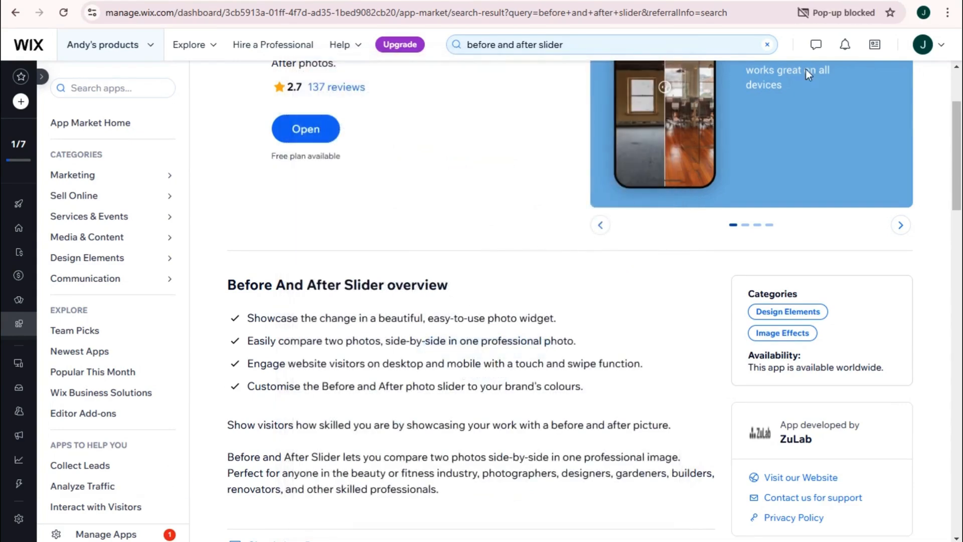
# Step: Open the installed slider app, continue with setup for now, and look over the store's home page in the editor
pyautogui.click(296, 131)
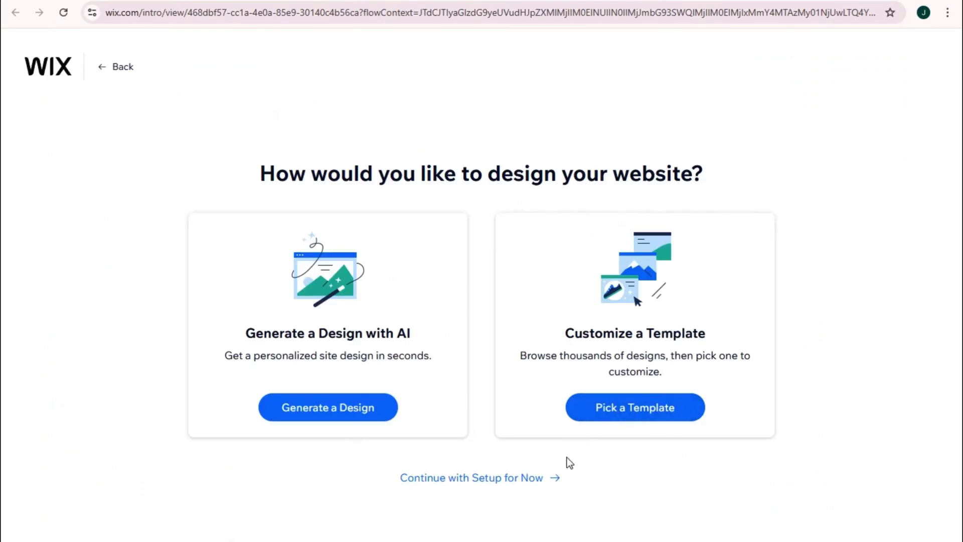
pyautogui.click(498, 478)
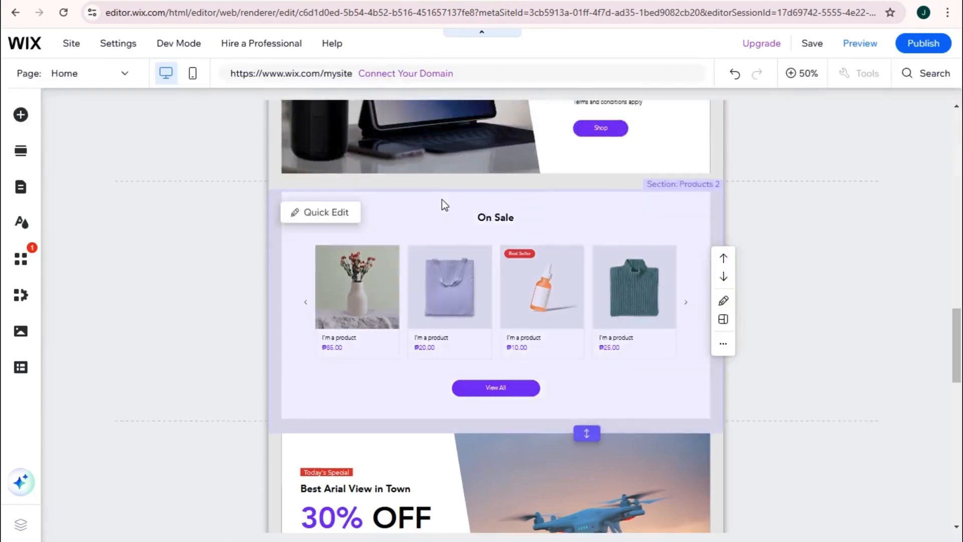
pyautogui.scroll(-3, 441, 200)
pyautogui.scroll(10, 609, 317)
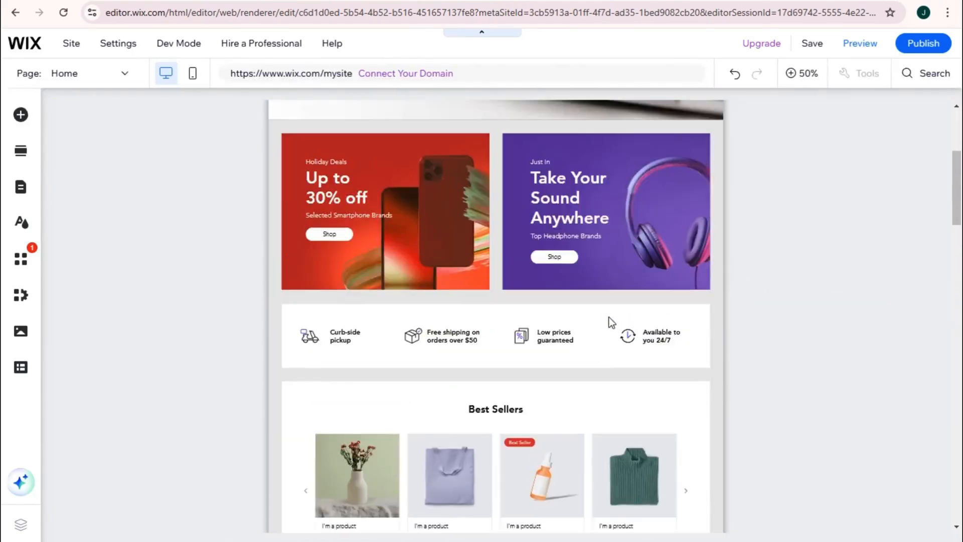
pyautogui.scroll(5, 609, 317)
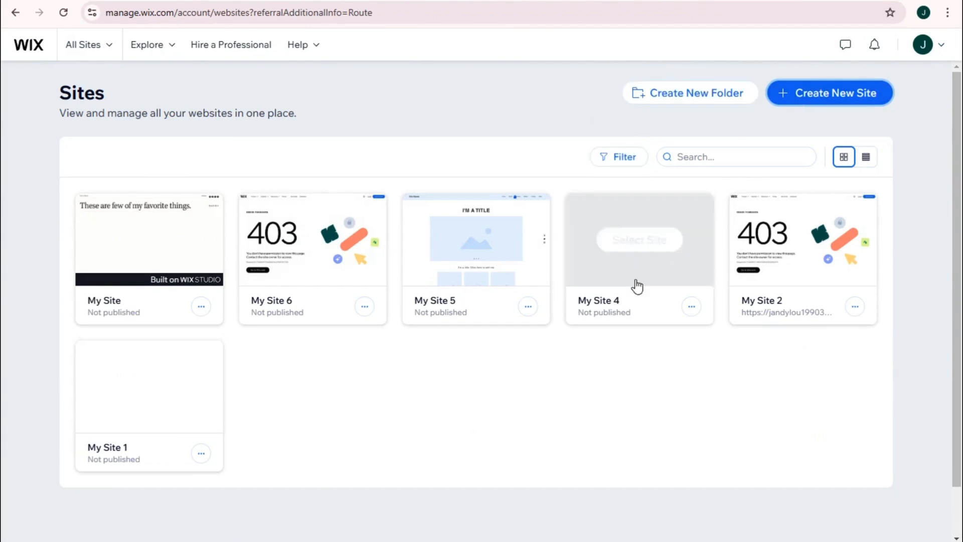
# Step: Select My Site 4, open its website design, and review the home page's sections in the editor
pyautogui.click(643, 241)
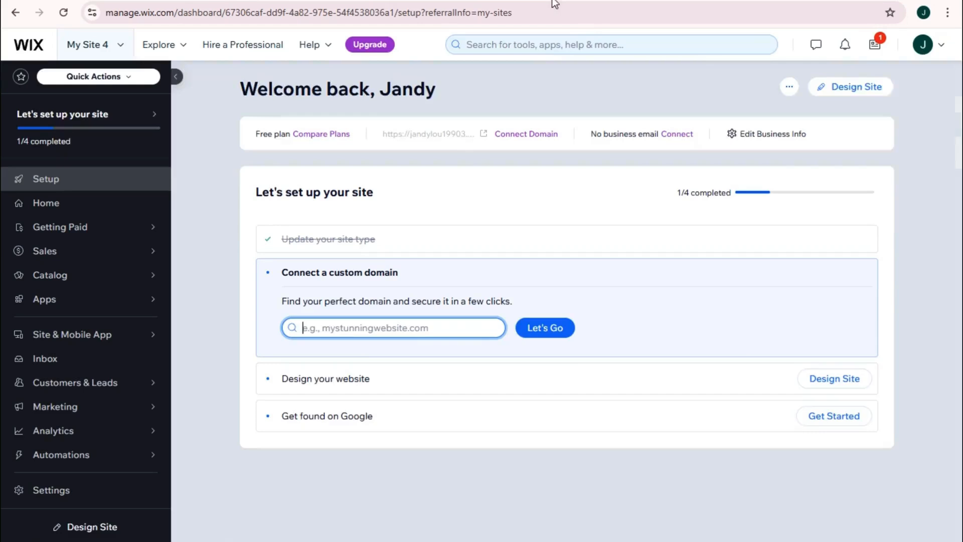
pyautogui.click(856, 92)
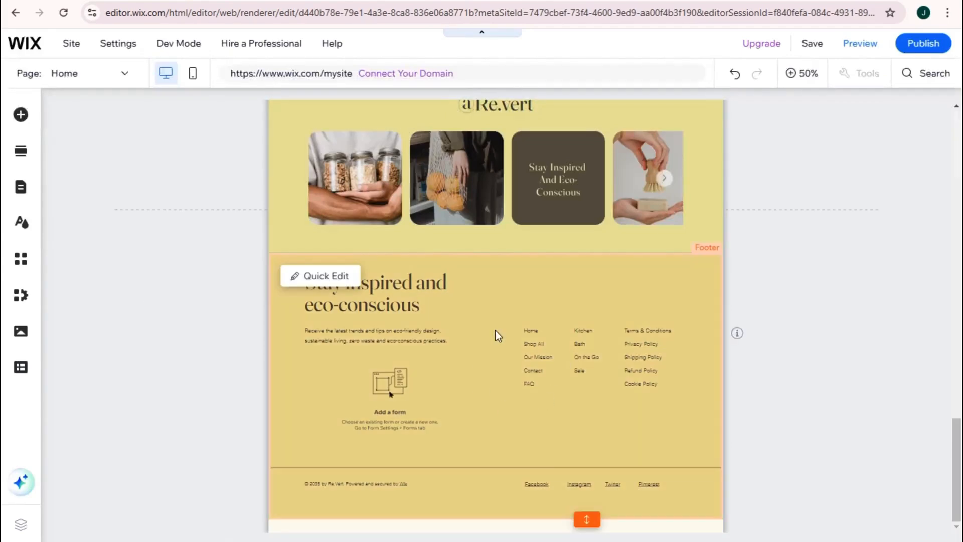
pyautogui.scroll(15, 716, 359)
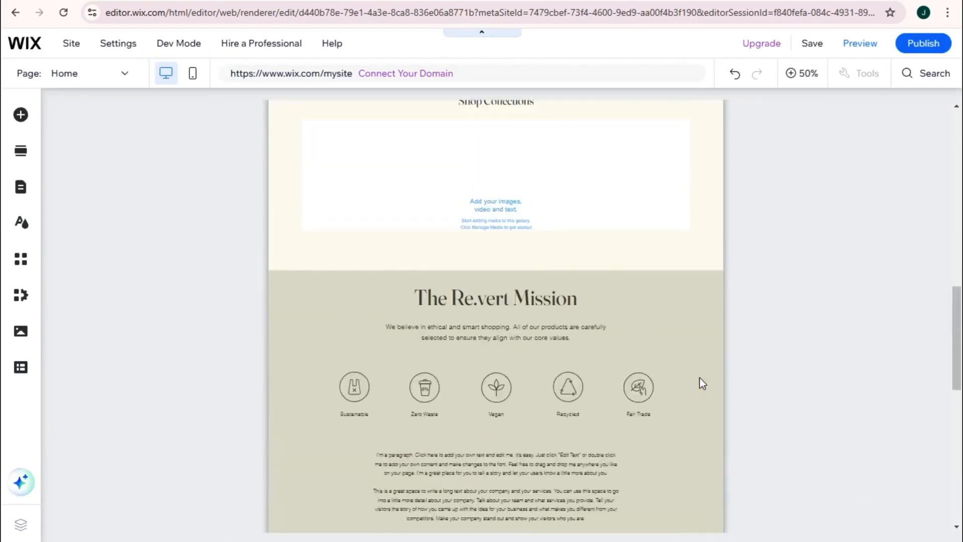
pyautogui.scroll(5, 812, 386)
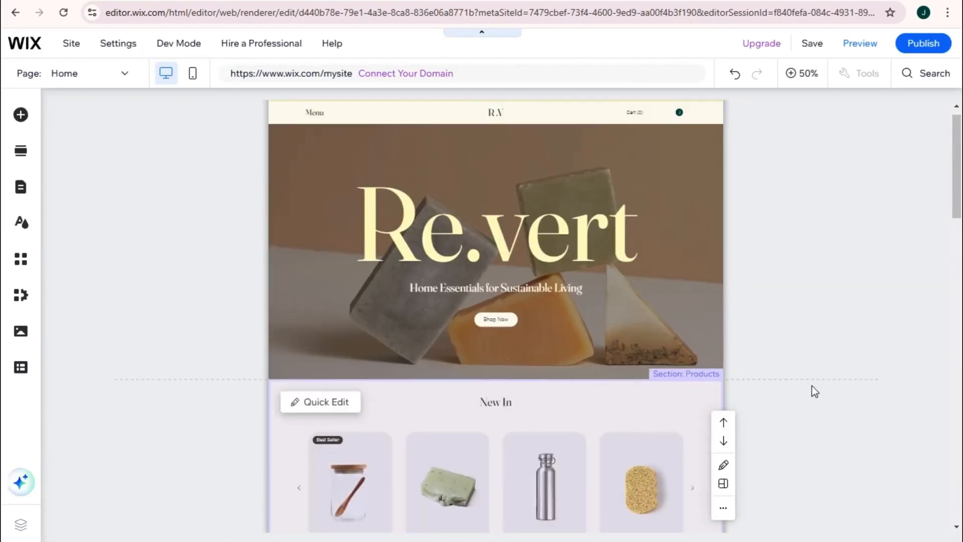
pyautogui.scroll(-10, 752, 388)
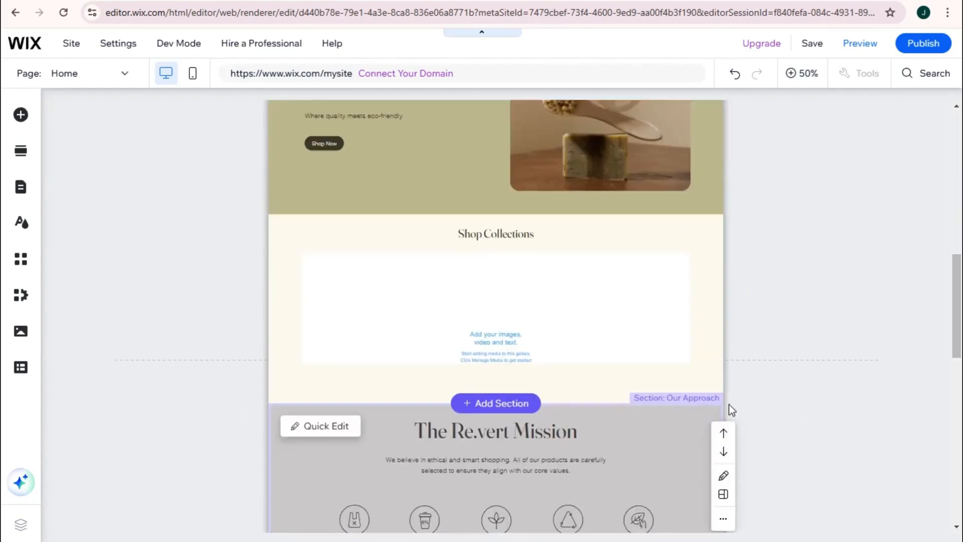
# Step: Add a blank section directly above the Follow Us section on the home page
pyautogui.scroll(-9, 815, 409)
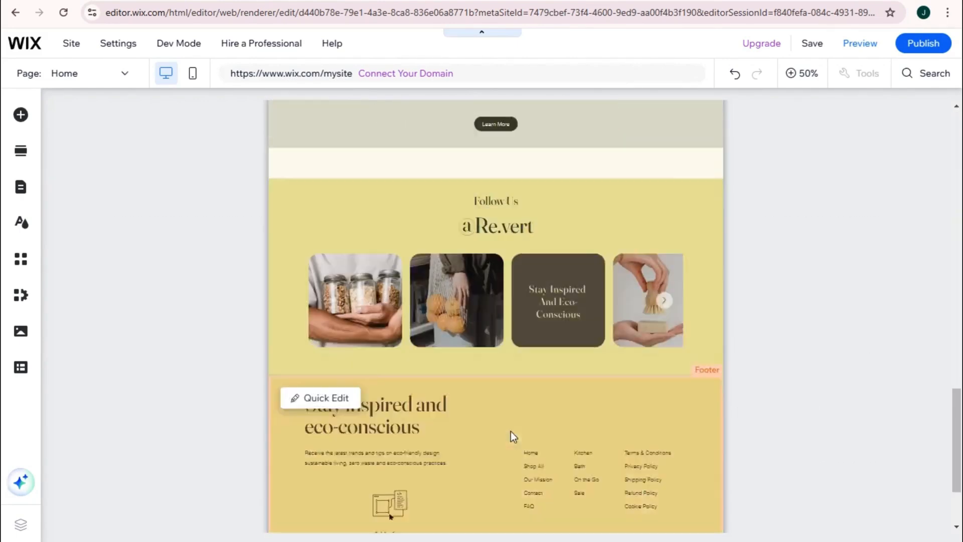
pyautogui.scroll(4, 506, 201)
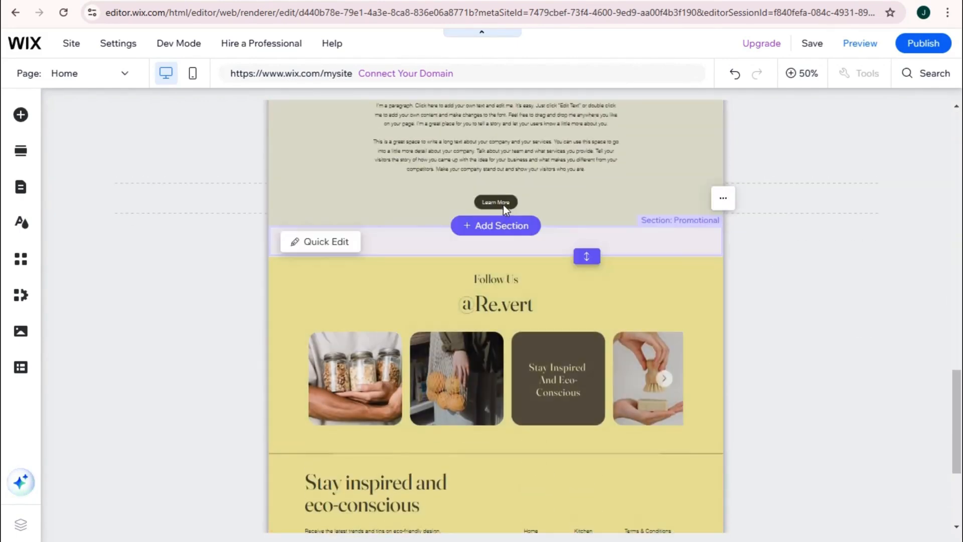
pyautogui.click(503, 259)
pyautogui.scroll(8, 556, 310)
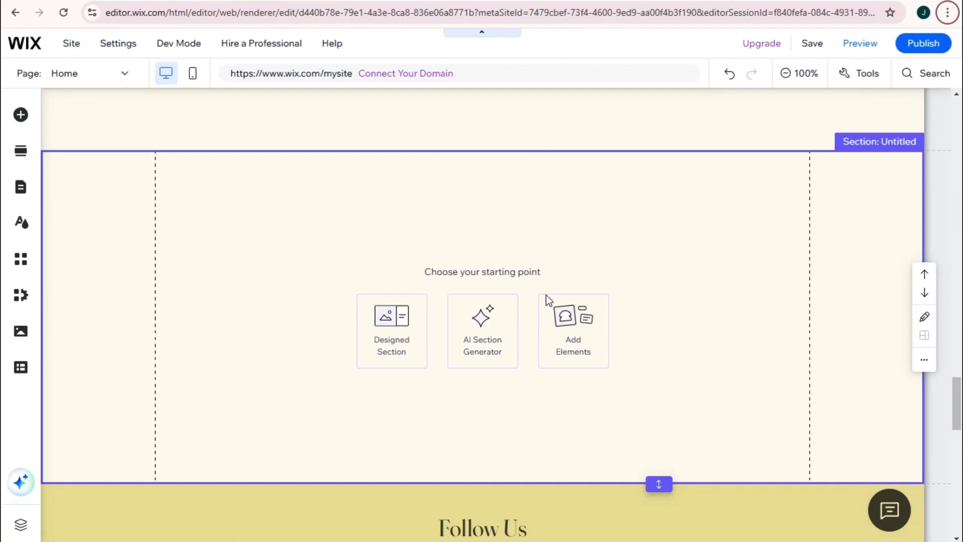
# Step: Browse the interactive elements, examining the full width and box slideshows for a suitable before-and-after slider, and close the list
pyautogui.click(21, 117)
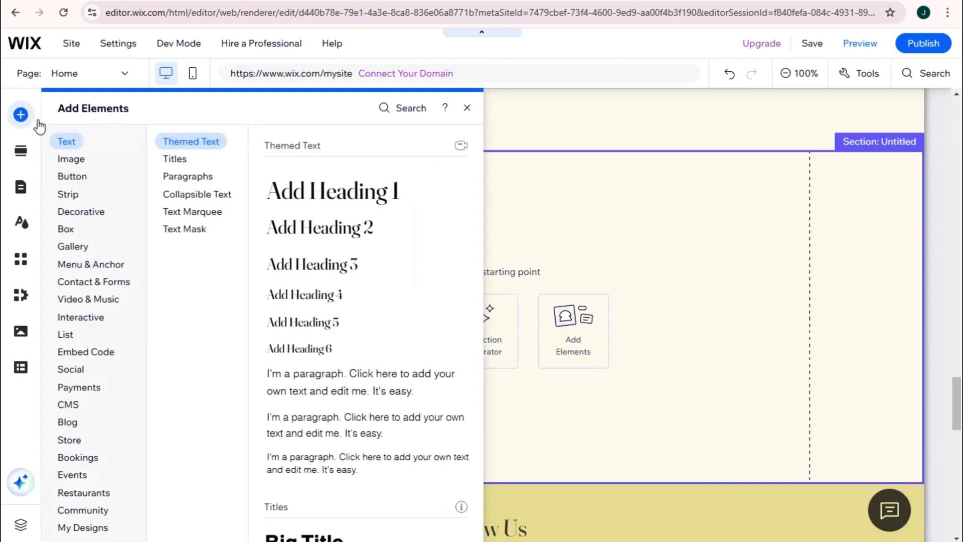
pyautogui.click(86, 320)
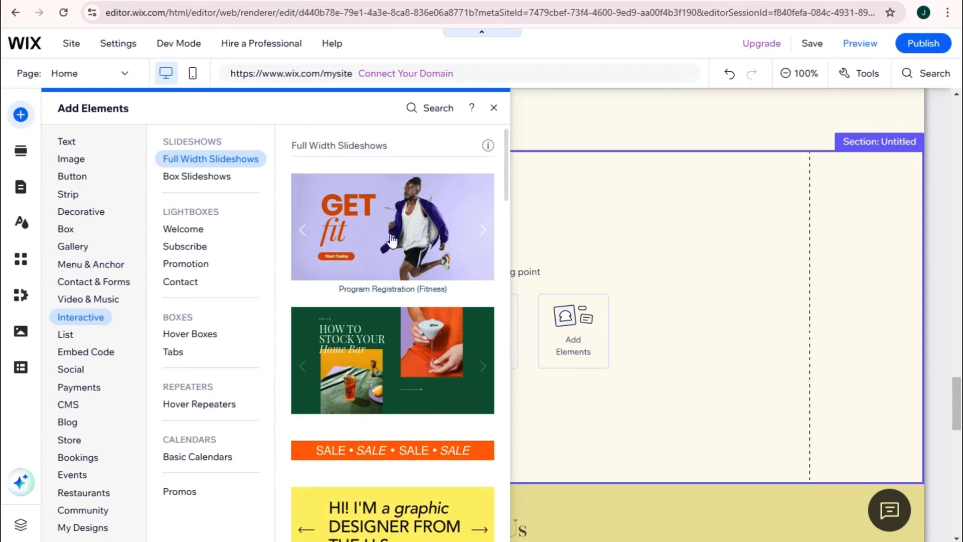
pyautogui.scroll(-1, 398, 329)
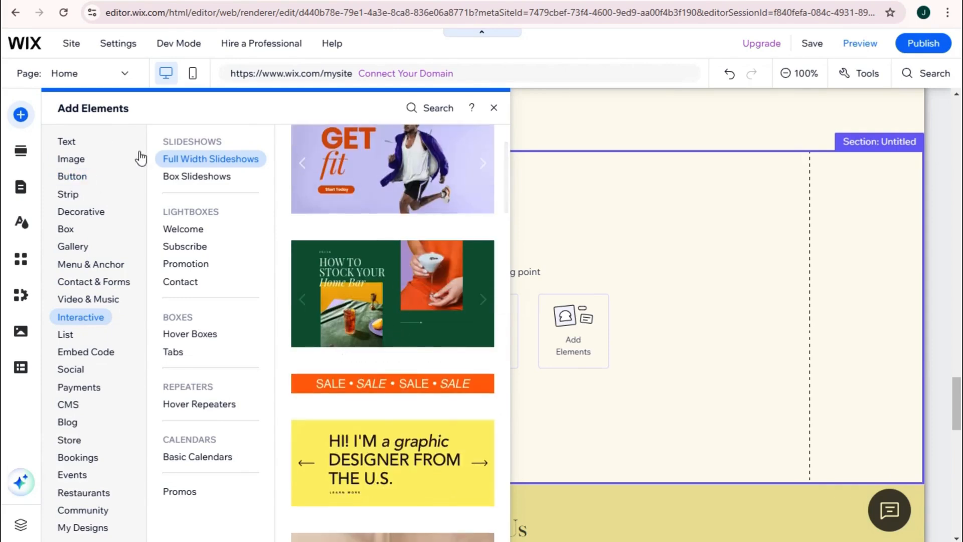
pyautogui.click(222, 184)
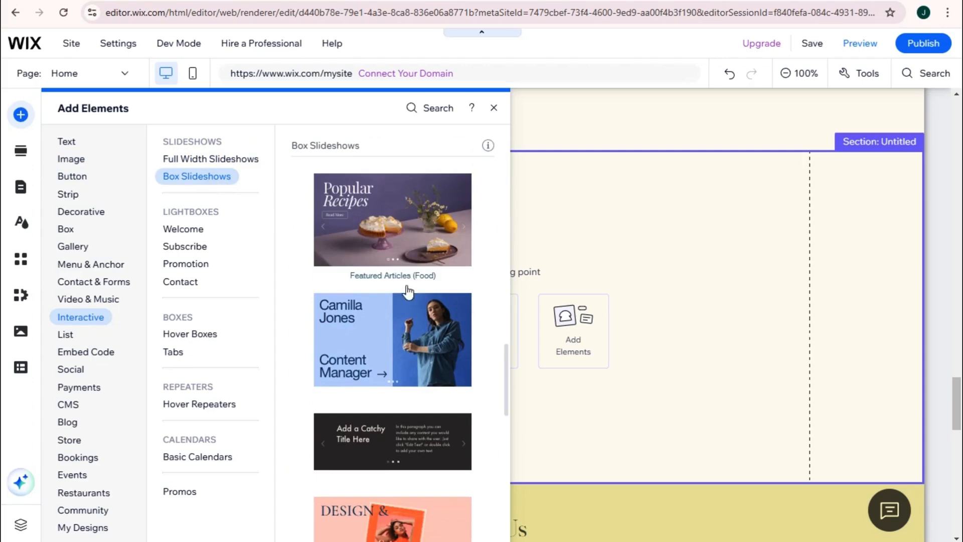
pyautogui.scroll(-4, 407, 291)
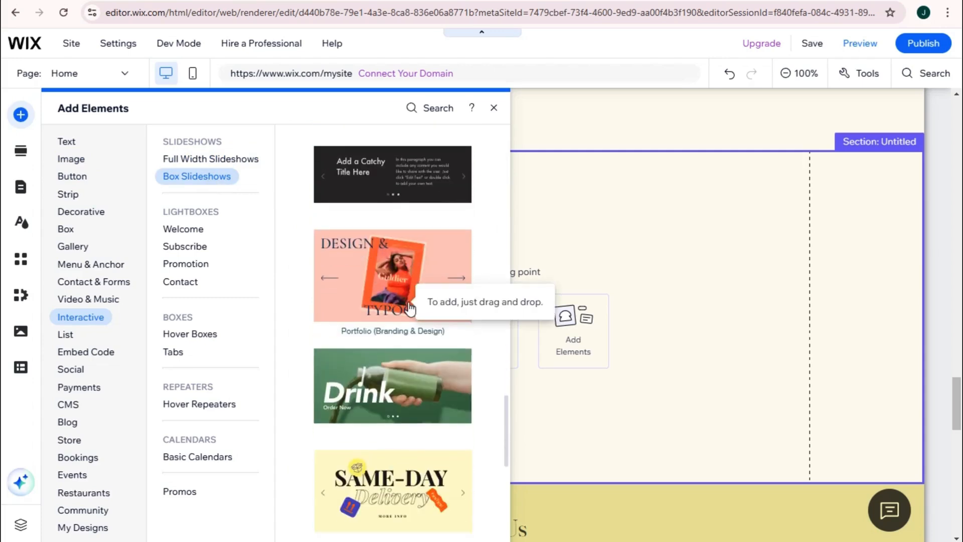
pyautogui.scroll(-2, 409, 304)
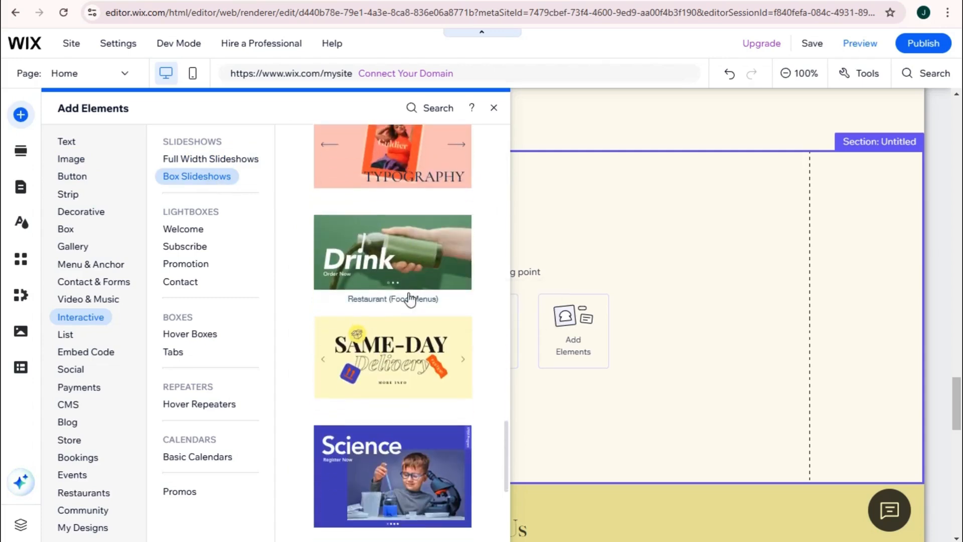
pyautogui.scroll(-4, 409, 300)
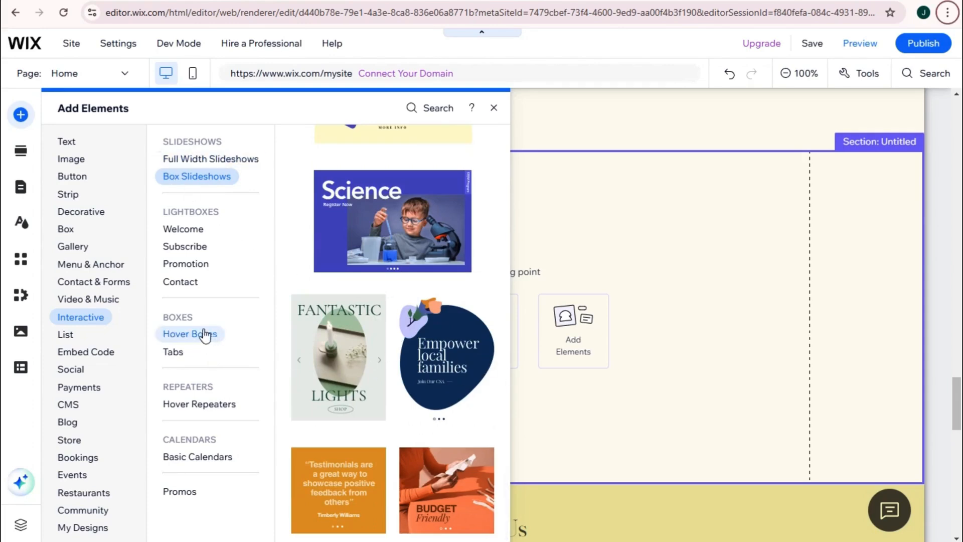
pyautogui.click(203, 352)
pyautogui.click(199, 177)
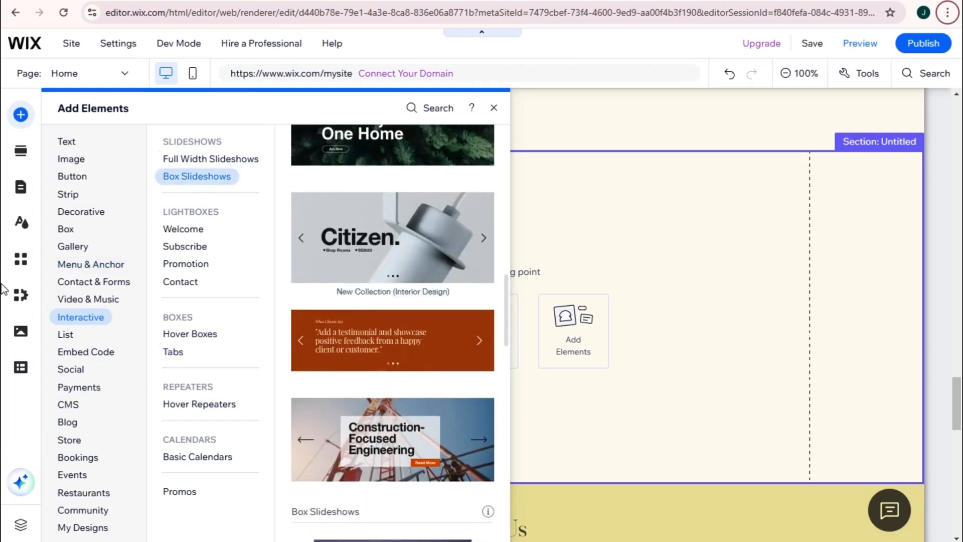
pyautogui.click(646, 204)
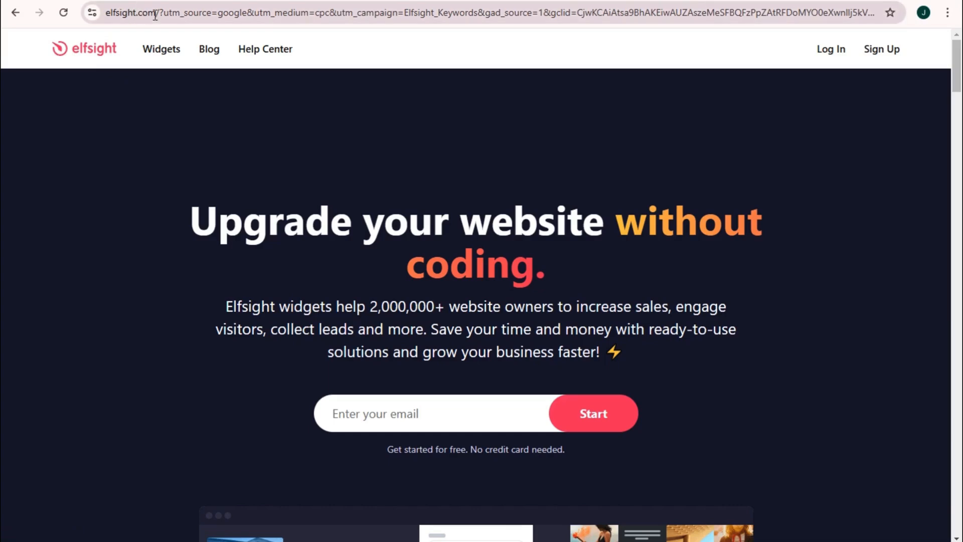
# Step: Switch to the Elfsight website, look over its home page, and sign up for an account with Google
pyautogui.scroll(-5, 517, 396)
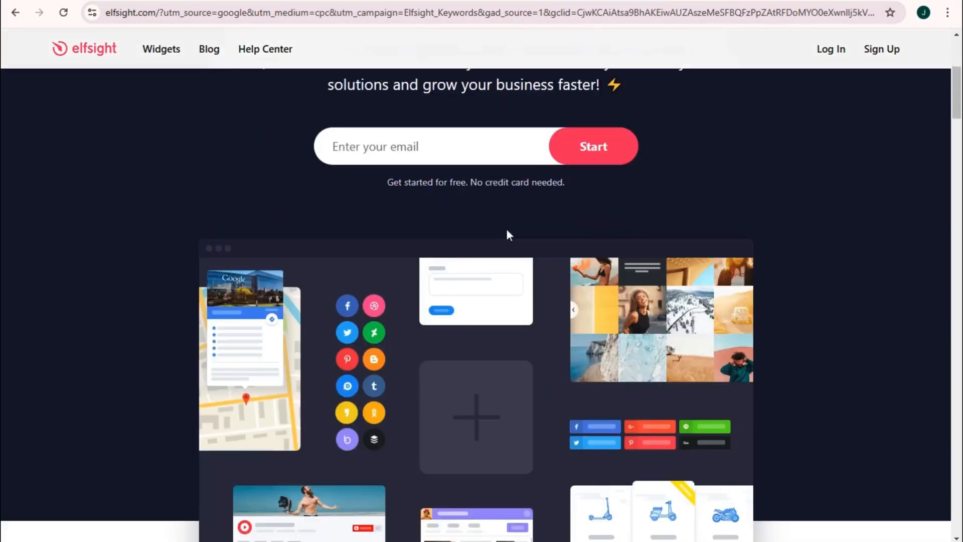
pyautogui.scroll(3, 552, 281)
pyautogui.scroll(3, 576, 281)
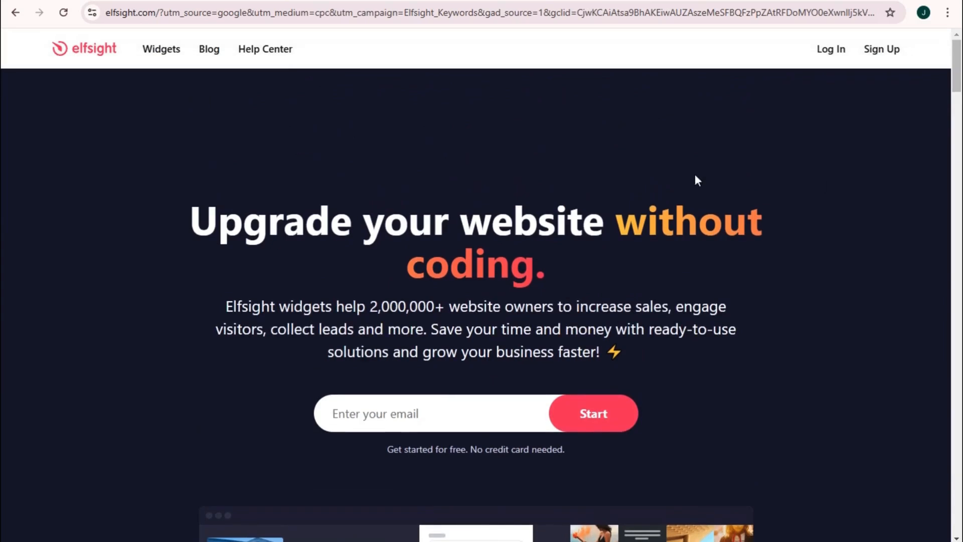
pyautogui.click(880, 50)
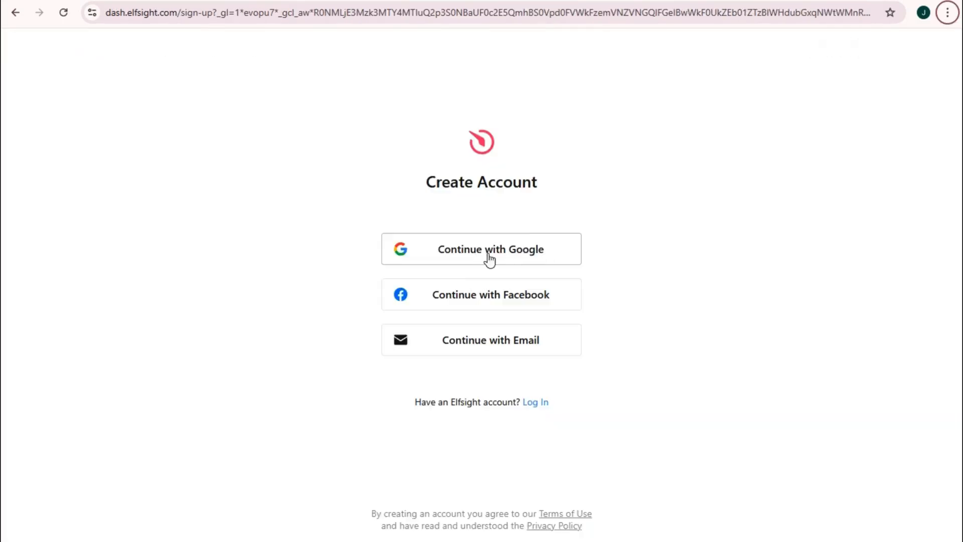
pyautogui.click(522, 258)
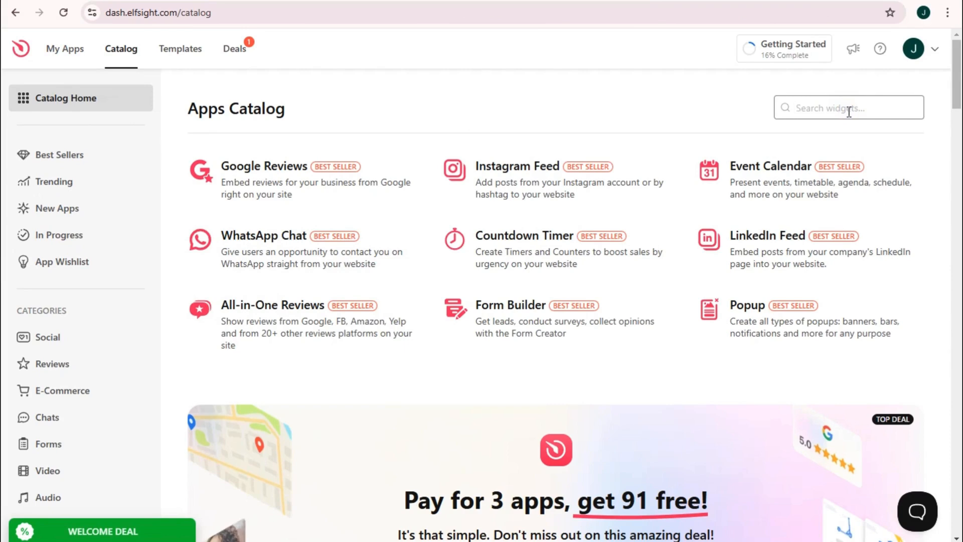
# Step: Search the Elfsight apps catalog for "bef" and open the Before and After Slider widget
pyautogui.click(809, 106)
pyautogui.write('bfe')
pyautogui.press('BackSpace')
pyautogui.press('BackSpace')
pyautogui.write('e')
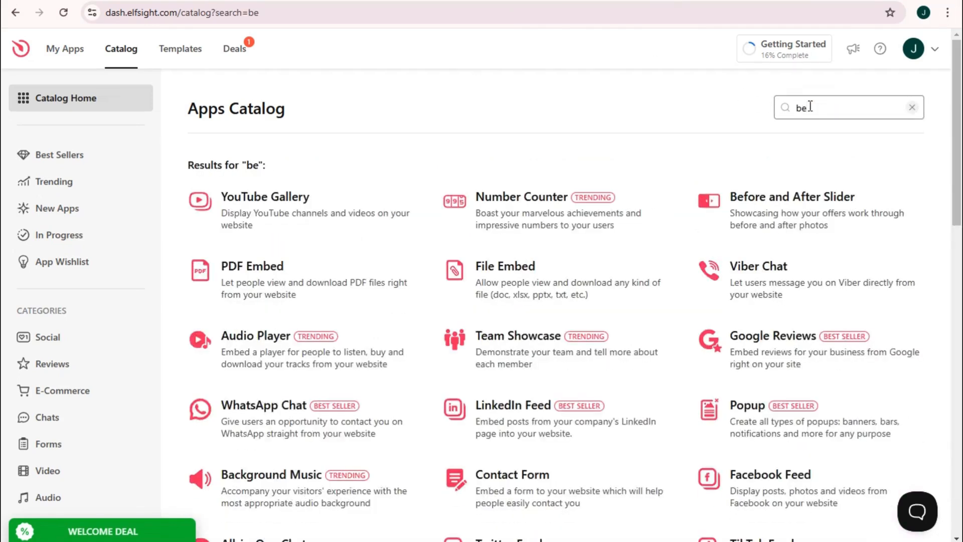
pyautogui.write('f')
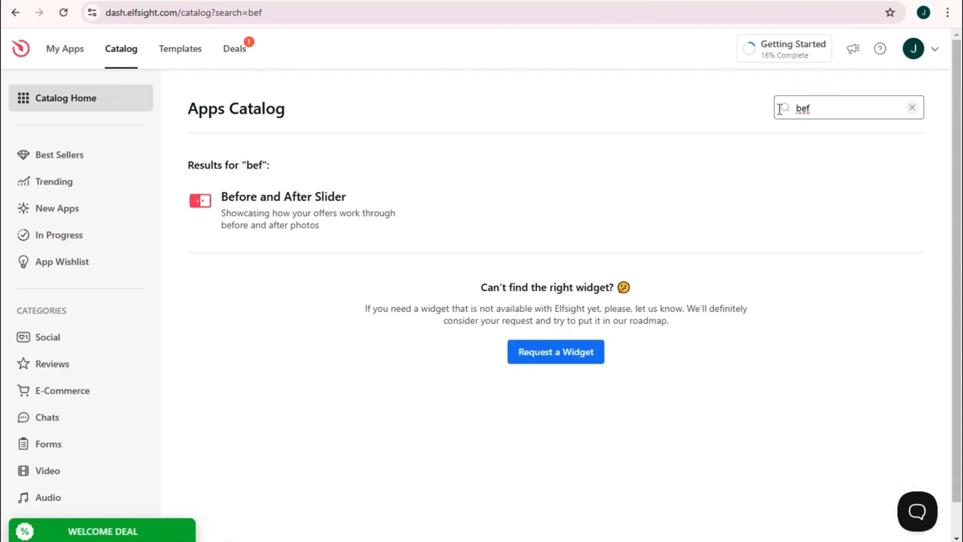
pyautogui.click(321, 203)
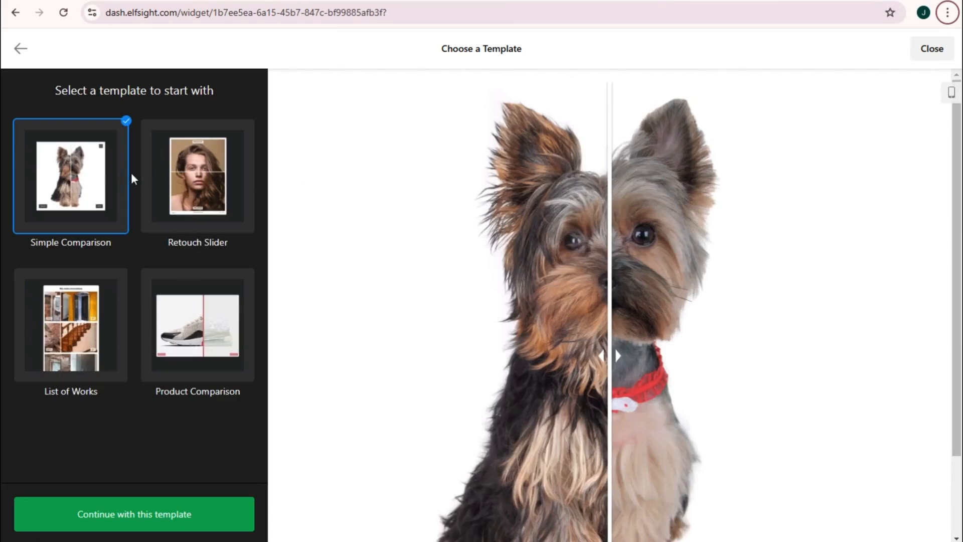
# Step: Preview the Retouch Slider and List of Works templates, moving the comparison dividers across the sample bathroom and stairs images
pyautogui.click(199, 189)
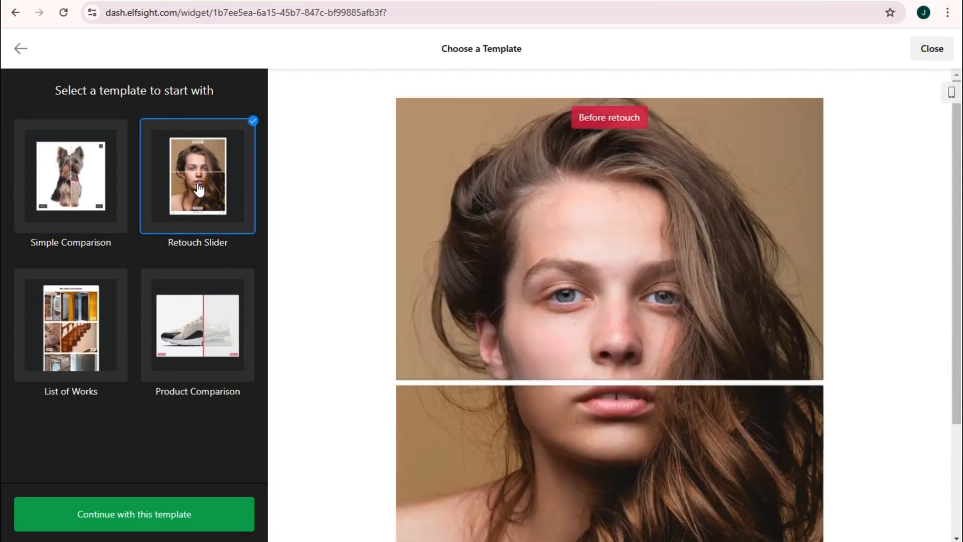
pyautogui.scroll(-4, 688, 375)
pyautogui.scroll(4, 673, 245)
pyautogui.scroll(-4, 634, 306)
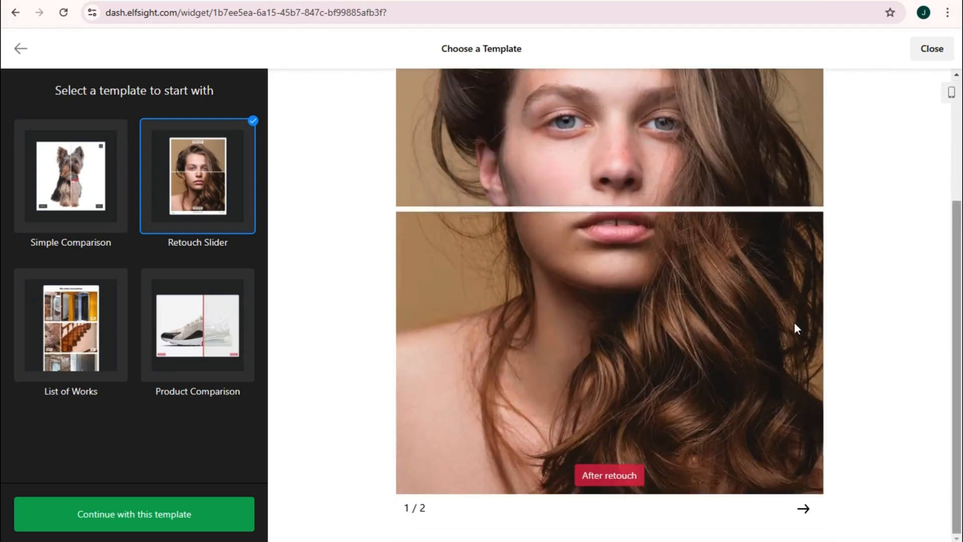
pyautogui.click(59, 351)
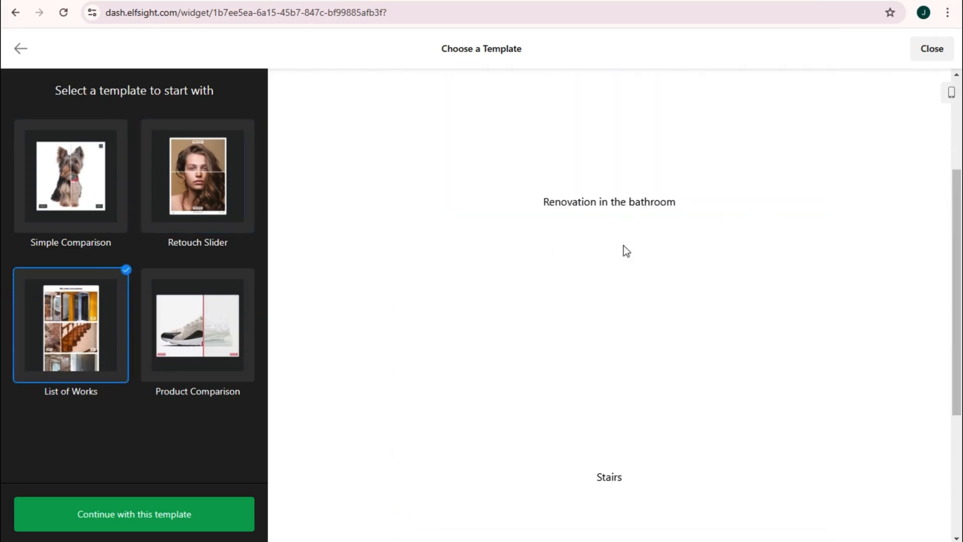
pyautogui.scroll(3, 674, 228)
pyautogui.scroll(-6, 645, 222)
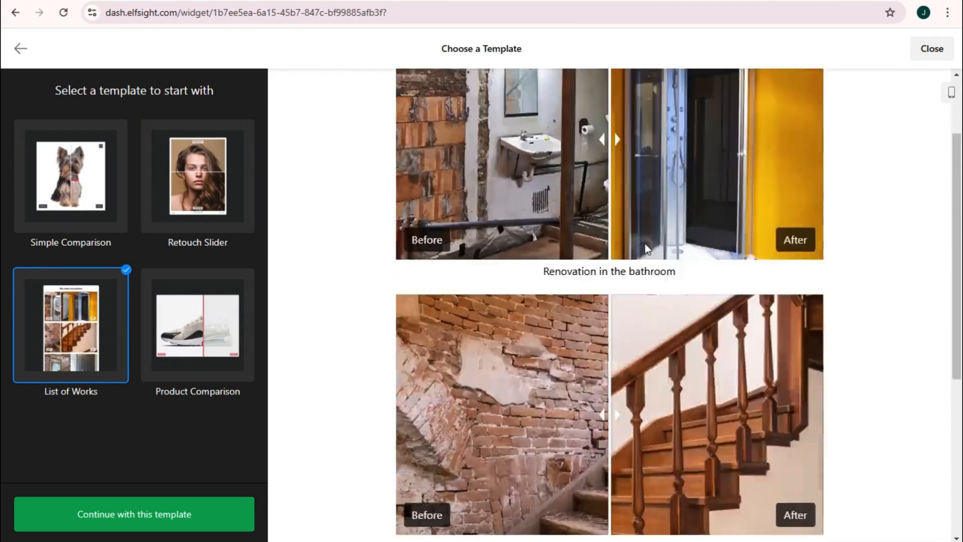
pyautogui.moveTo(616, 184); pyautogui.dragTo(353, 185)
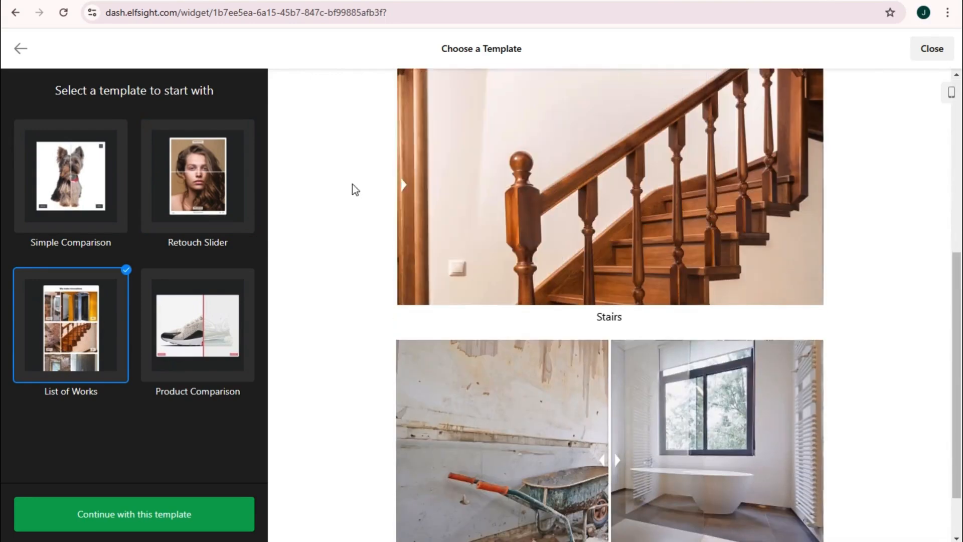
pyautogui.scroll(7, 661, 248)
pyautogui.moveTo(606, 245); pyautogui.dragTo(240, 260)
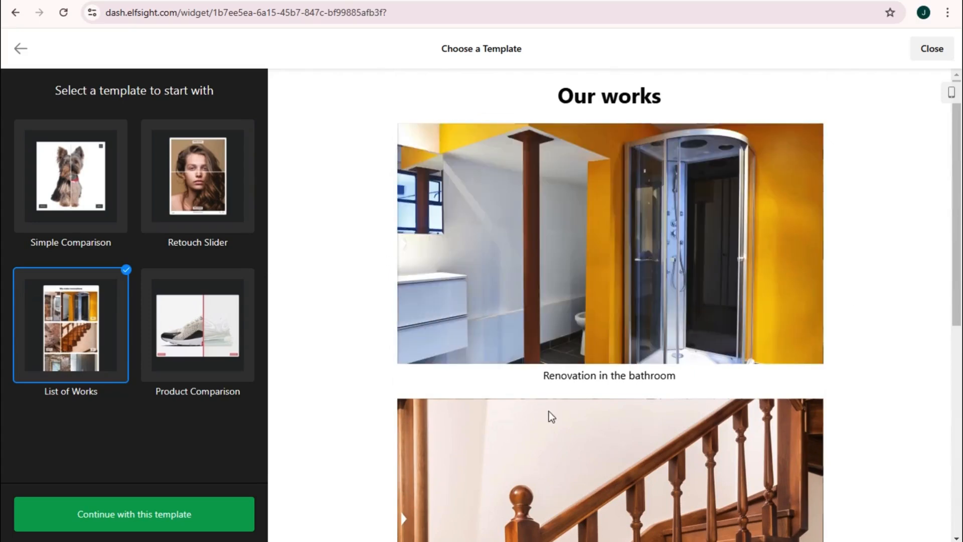
pyautogui.scroll(-3, 573, 395)
pyautogui.moveTo(412, 398); pyautogui.dragTo(275, 402)
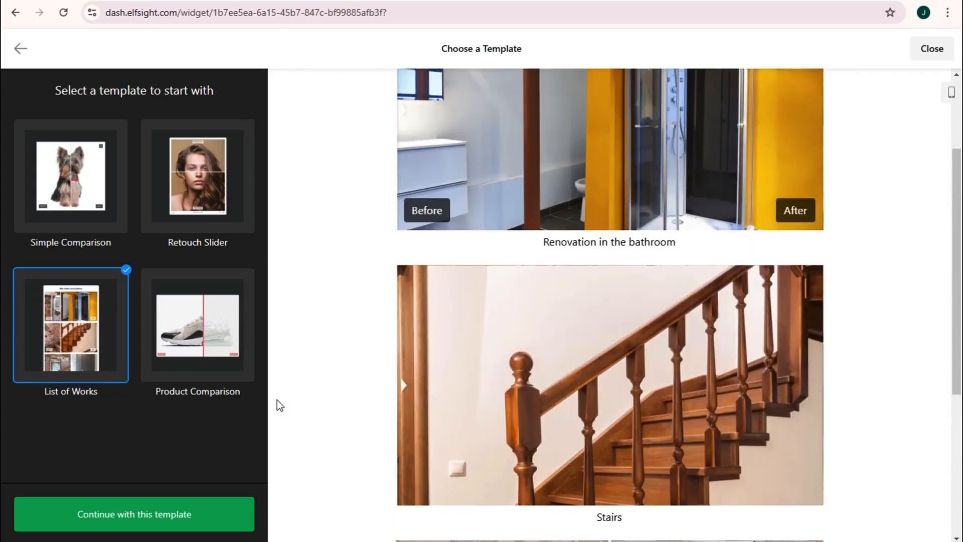
pyautogui.scroll(-5, 607, 415)
pyautogui.click(208, 172)
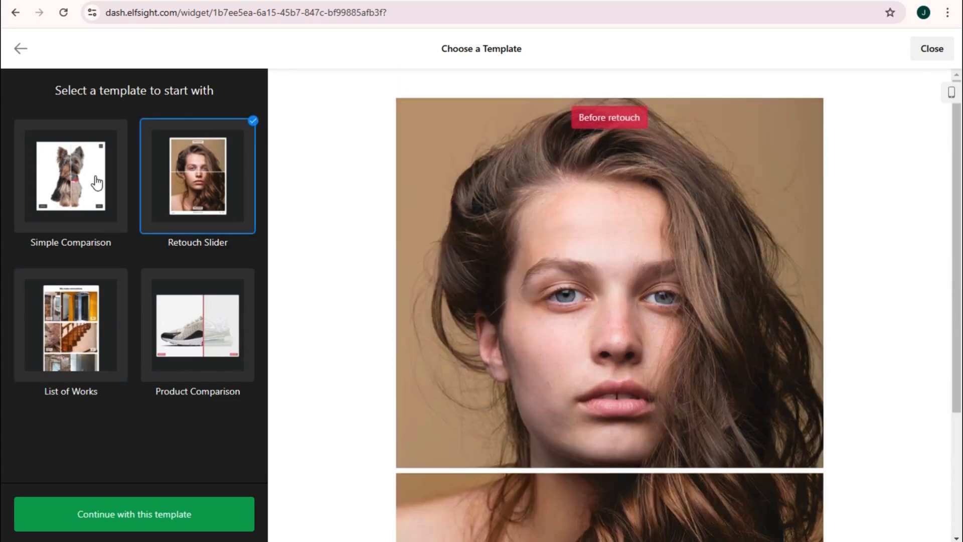
# Step: Create the slider widget from the Product Comparison template and open its image set for editing
pyautogui.click(172, 337)
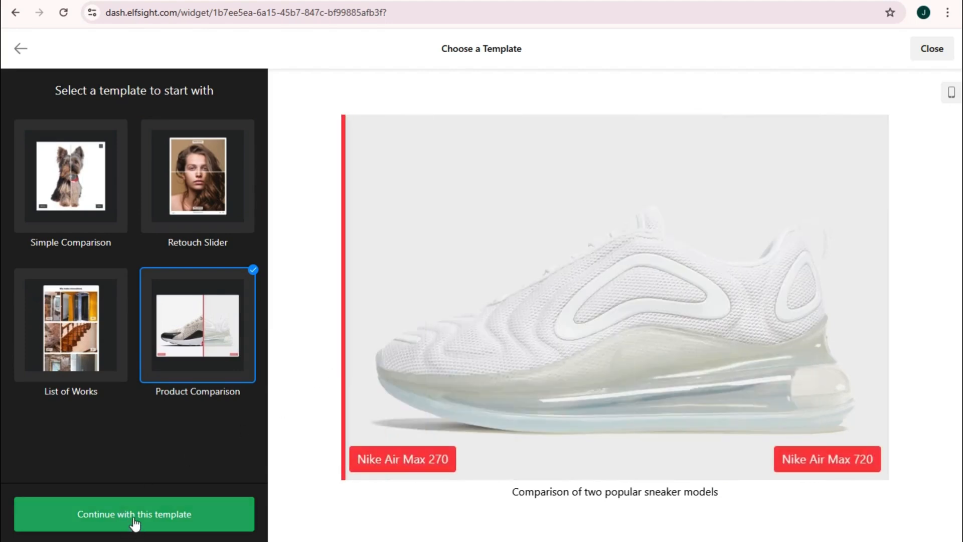
pyautogui.click(135, 515)
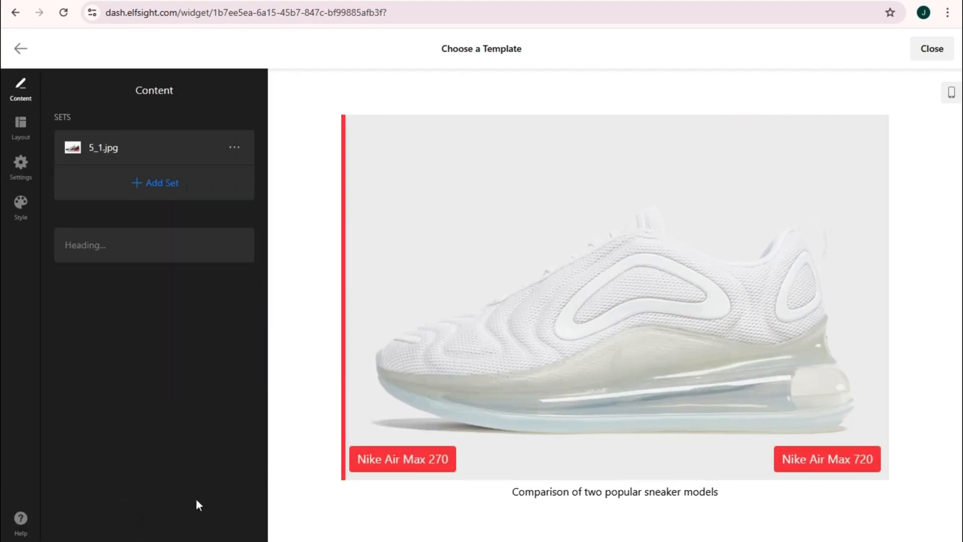
pyautogui.click(122, 152)
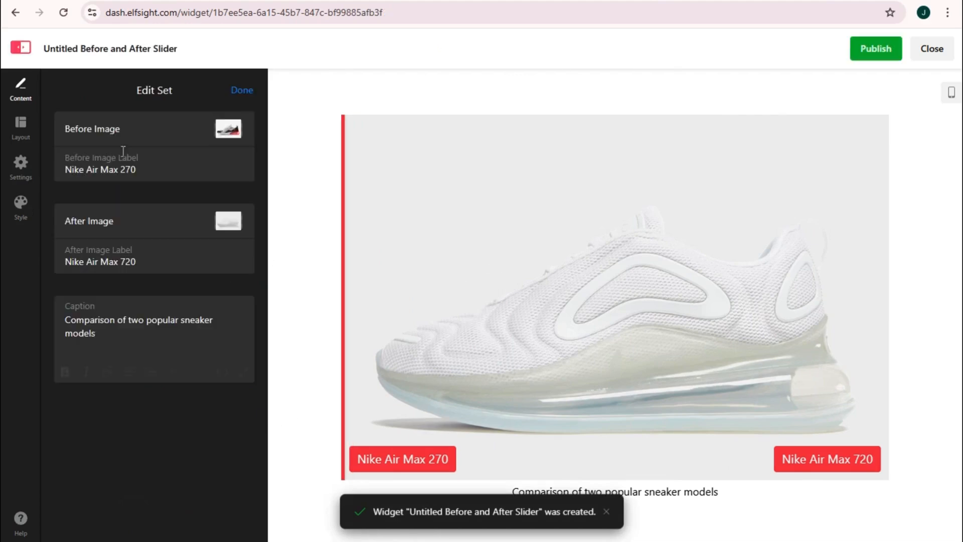
pyautogui.click(122, 150)
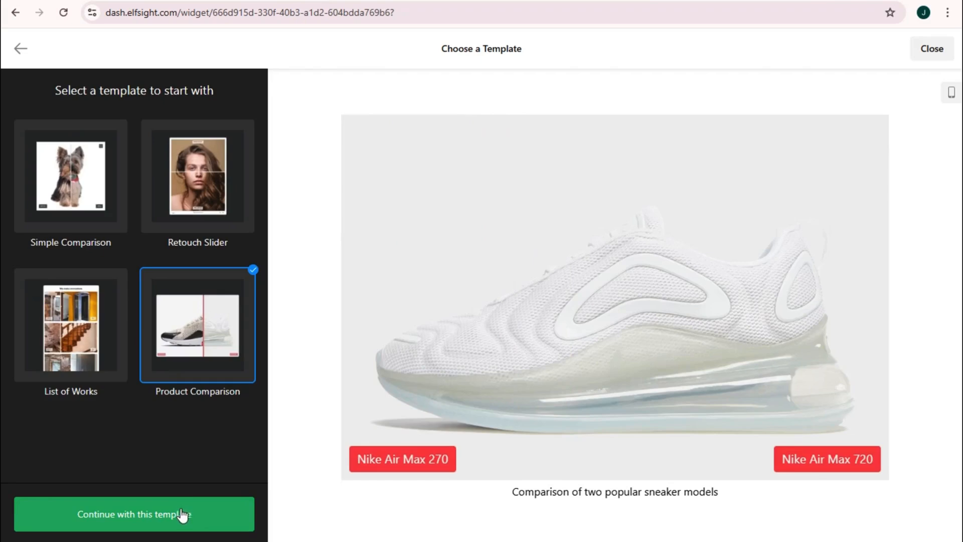
pyautogui.click(183, 512)
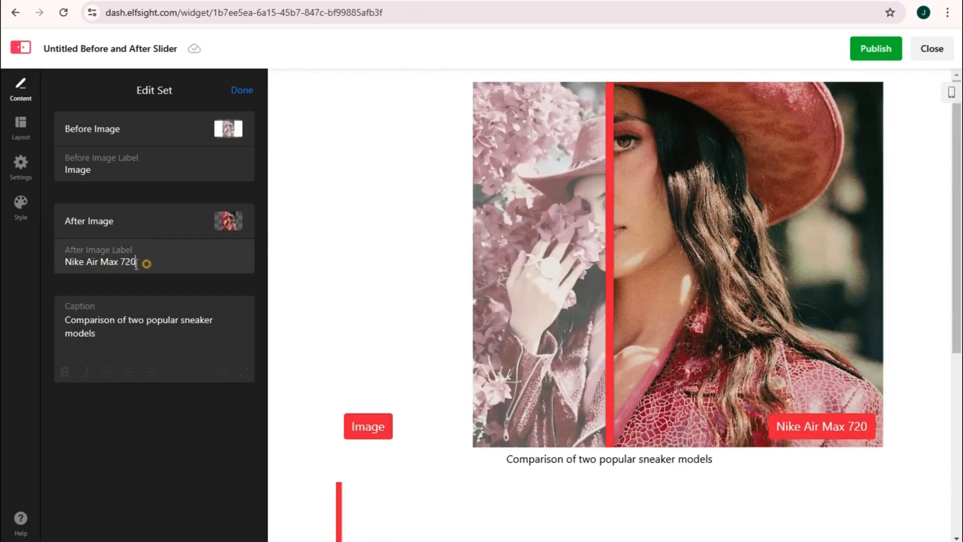
# Step: Change the after image's label to "Scenery"
pyautogui.moveTo(145, 263); pyautogui.dragTo(2, 261)
pyautogui.write('Scen')
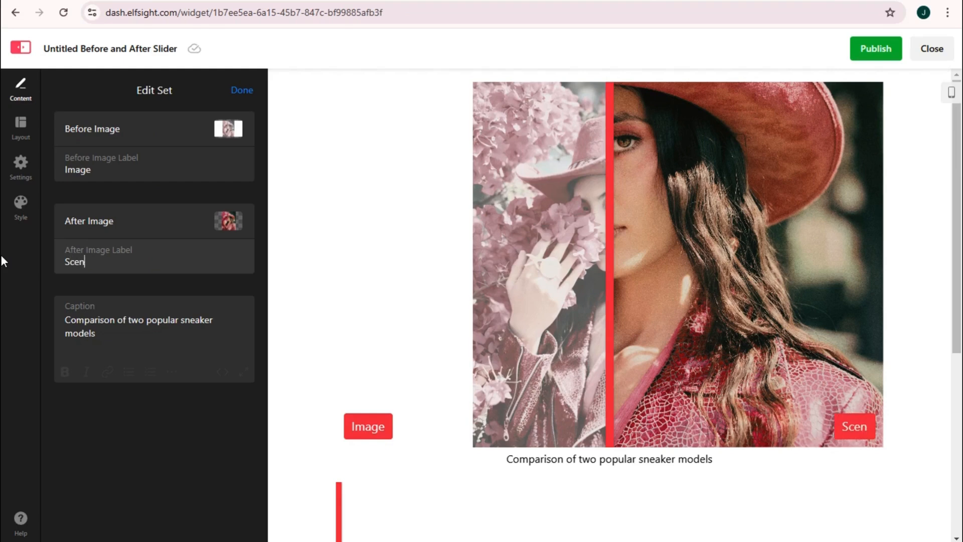
pyautogui.write('ery')
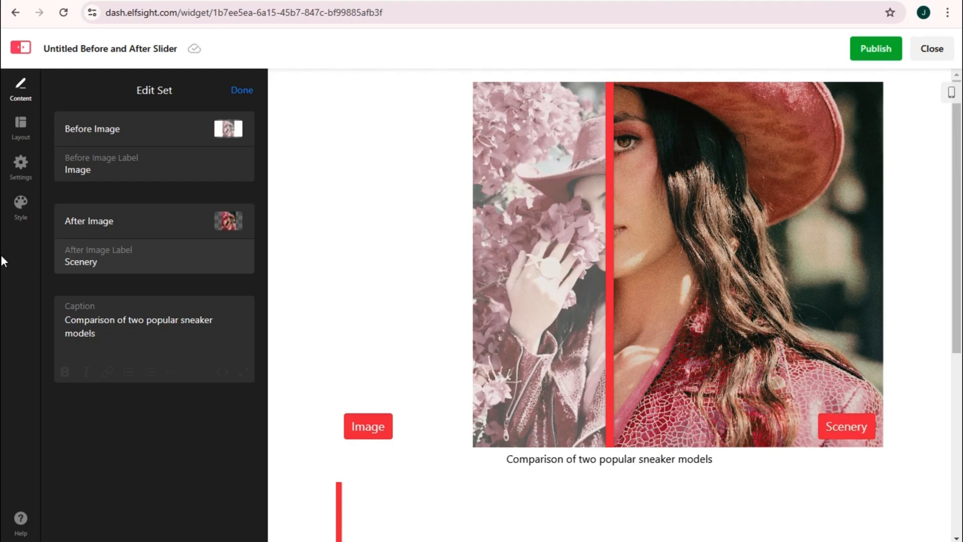
# Step: Reword the caption to "Comparison of two popular image pictures", with "pictures" on its own line
pyautogui.moveTo(180, 322); pyautogui.dragTo(217, 323)
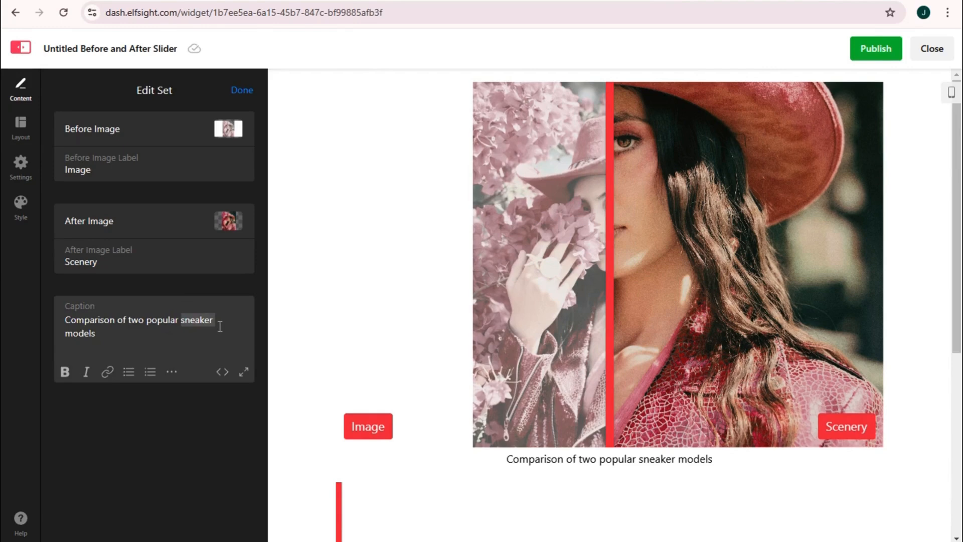
pyautogui.write('image')
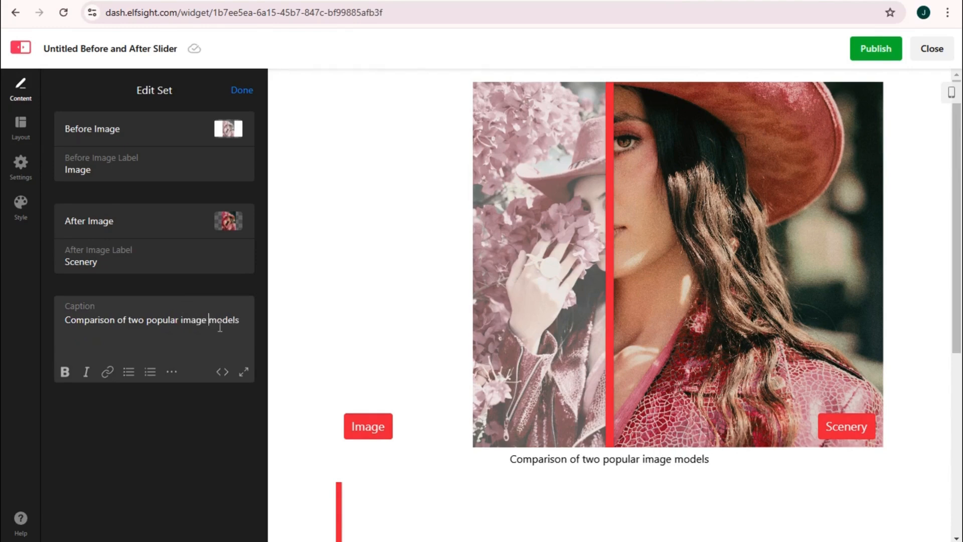
pyautogui.press('Return')
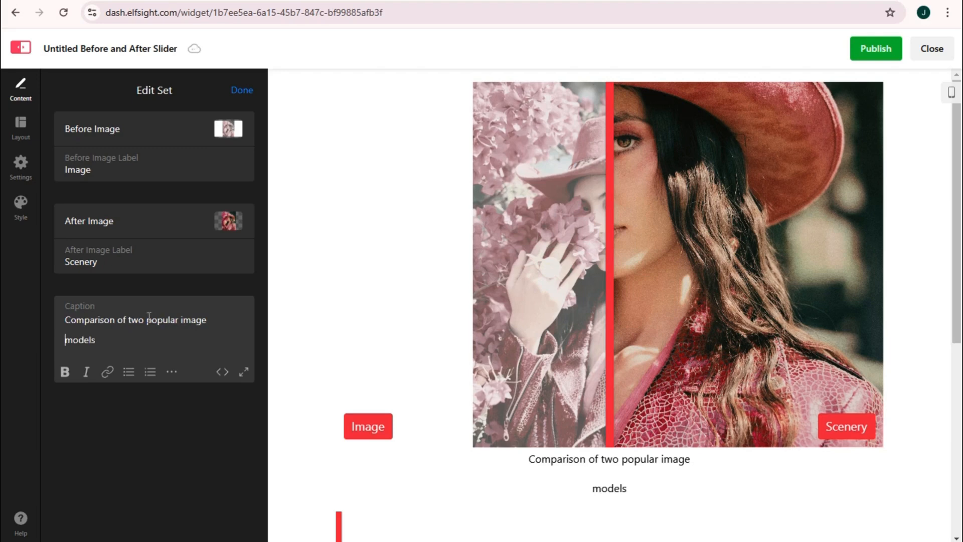
pyautogui.doubleClick(68, 342)
pyautogui.press('BackSpace')
pyautogui.write('pictures')
# Step: Remove the words "popular image" from the caption so it reads "Comparison of two pictures"
pyautogui.moveTo(147, 319); pyautogui.dragTo(173, 320)
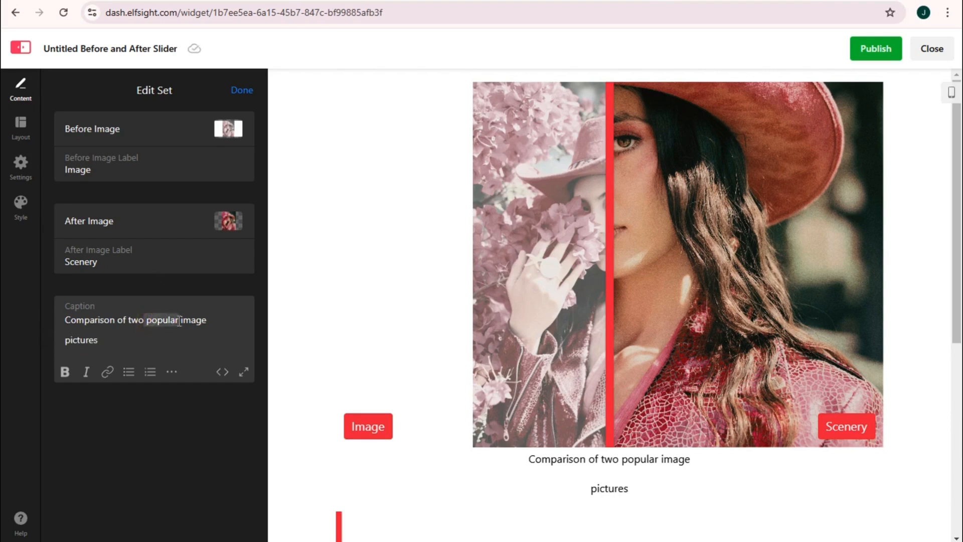
pyautogui.press('BackSpace')
pyautogui.rightClick(179, 322)
pyautogui.click(133, 334)
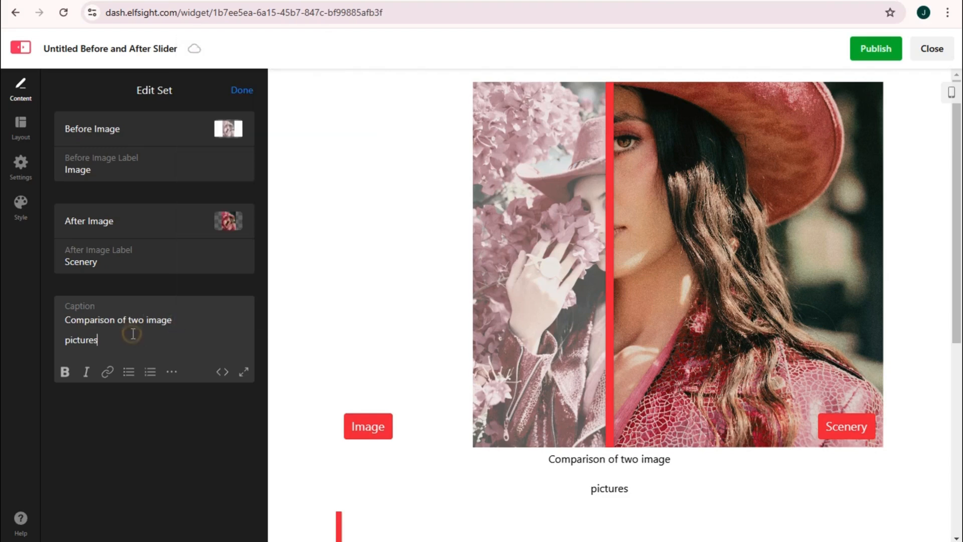
pyautogui.moveTo(149, 319); pyautogui.dragTo(183, 322)
pyautogui.press('BackSpace')
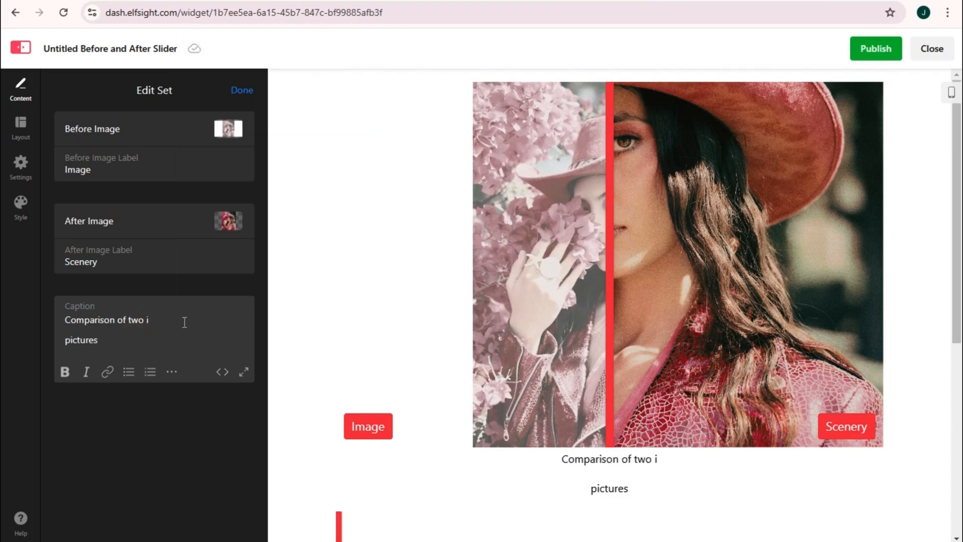
pyautogui.press('BackSpace')
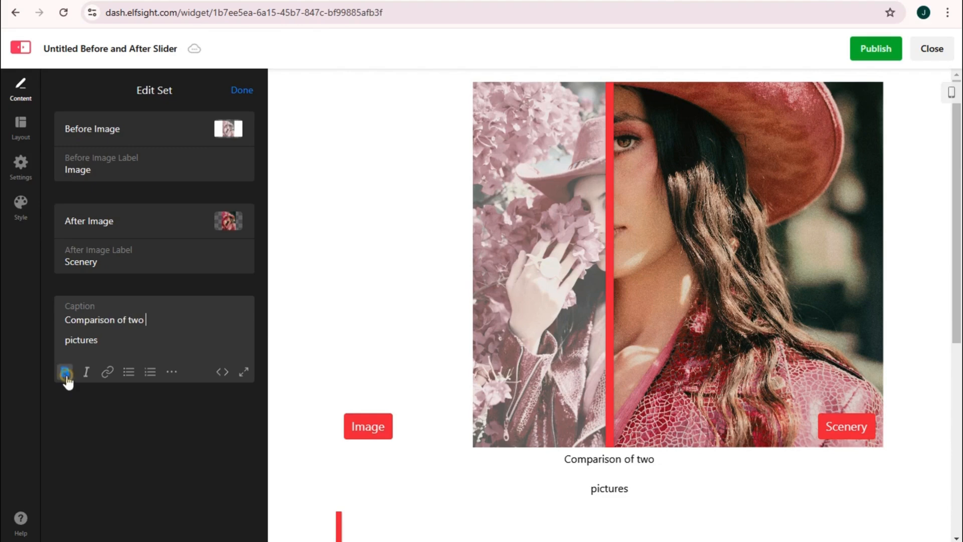
# Step: Format the entire caption text as bold and italic
pyautogui.hotkey('ctrl', 'a')
pyautogui.click(66, 372)
pyautogui.click(87, 371)
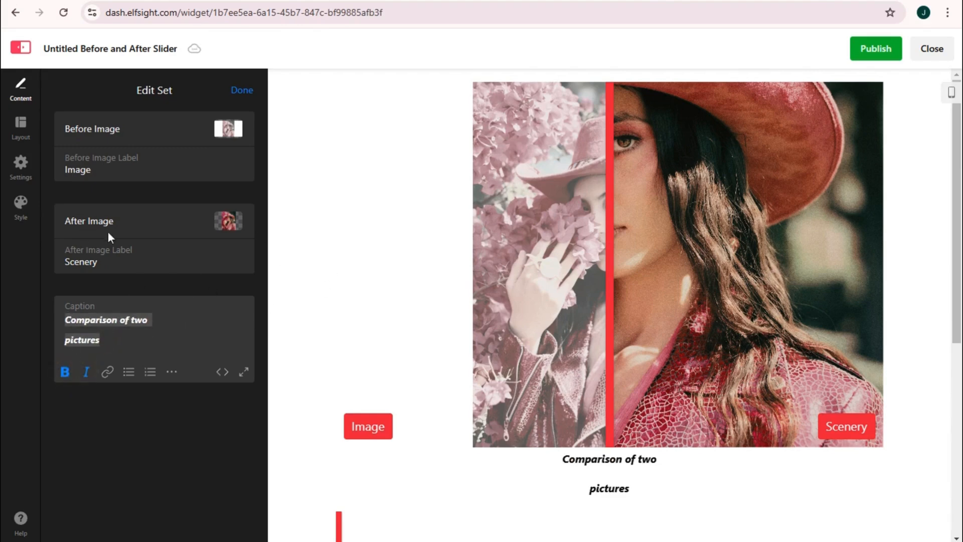
# Step: Preview the slider in the Carousel layout and switch it back to the List layout
pyautogui.click(20, 131)
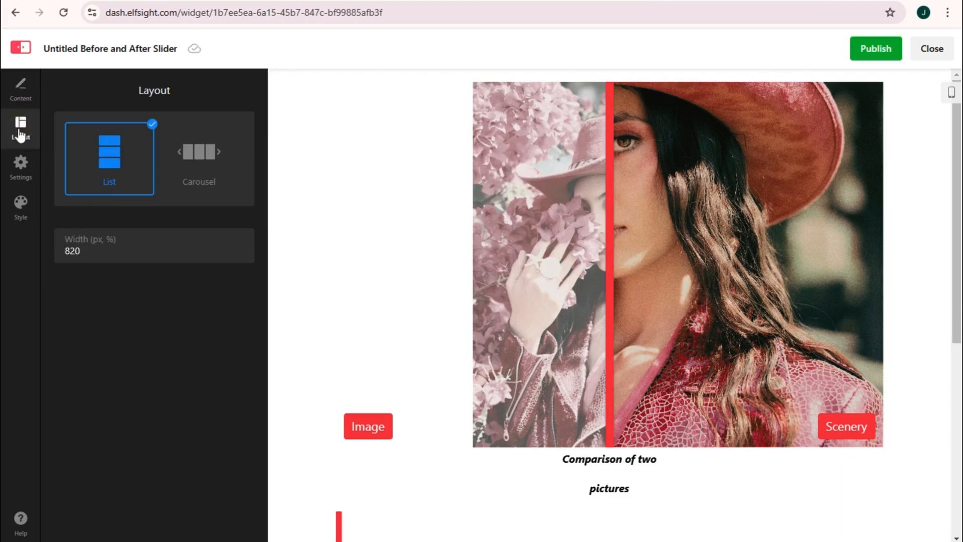
pyautogui.click(208, 169)
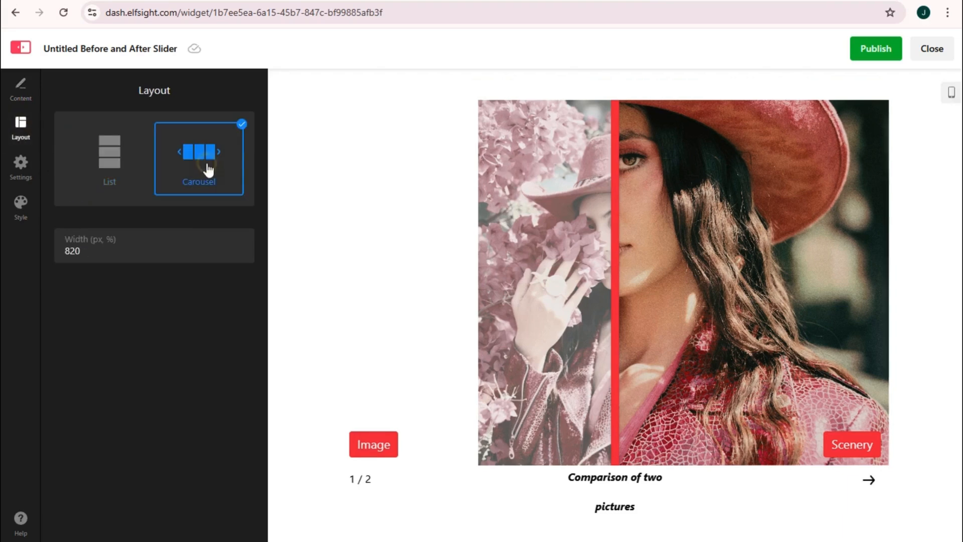
pyautogui.click(102, 171)
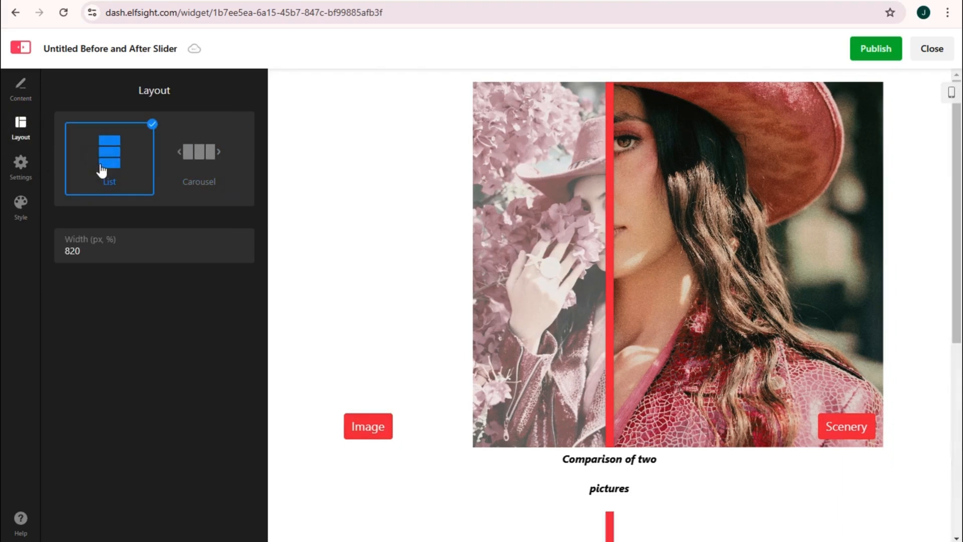
# Step: Try the 1:1, 2:3, 4:3 and 3:4 image ratios and set the slider's image ratio to 16:9 Widescreen
pyautogui.click(28, 172)
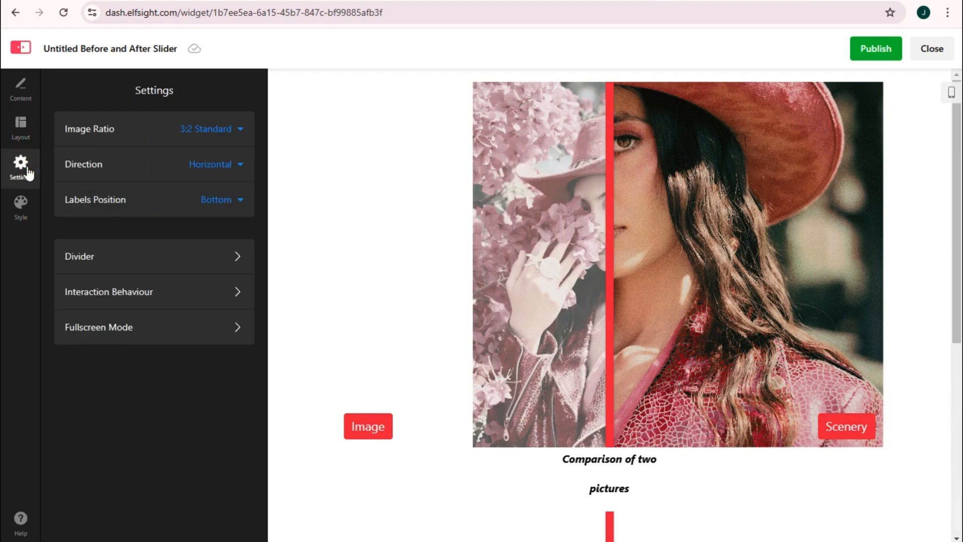
pyautogui.click(209, 134)
pyautogui.click(209, 160)
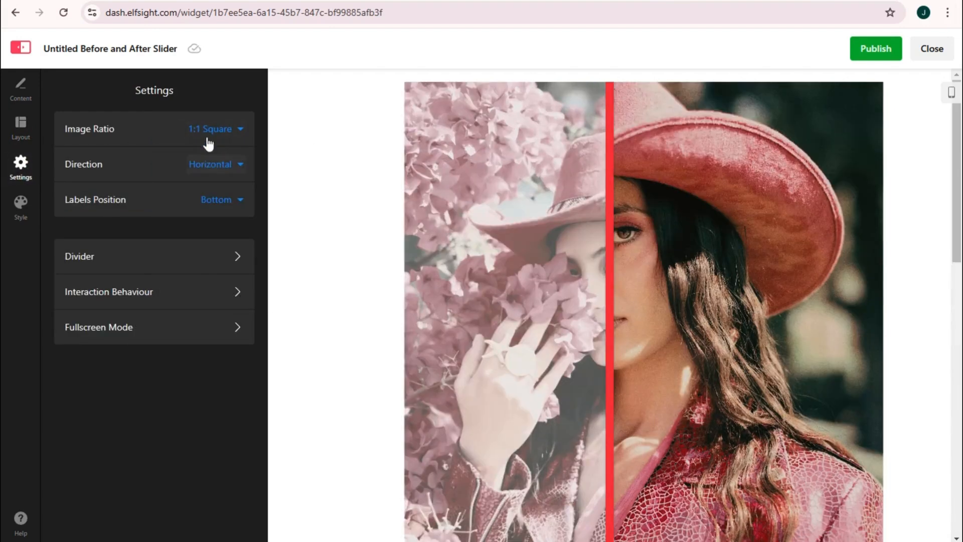
pyautogui.click(209, 136)
pyautogui.click(228, 201)
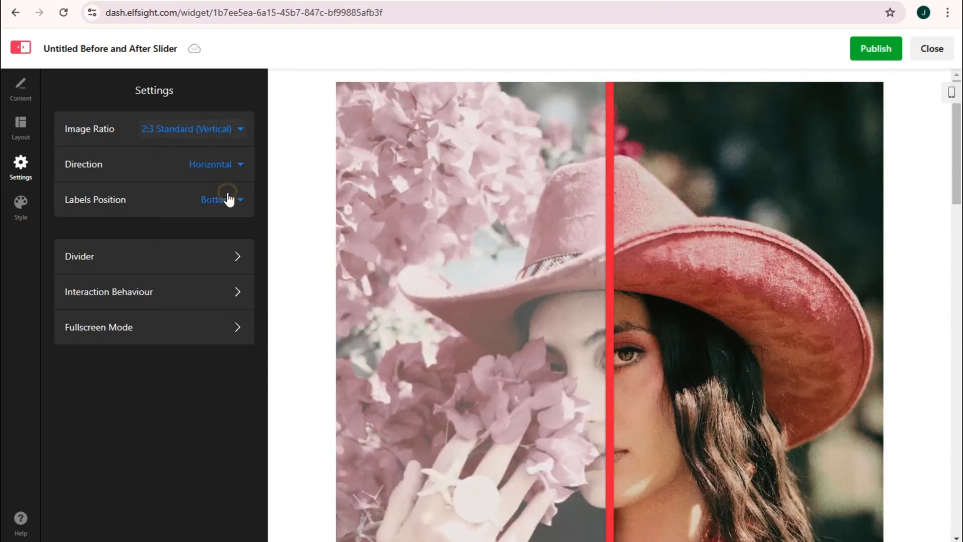
pyautogui.click(212, 131)
pyautogui.click(215, 223)
pyautogui.click(211, 133)
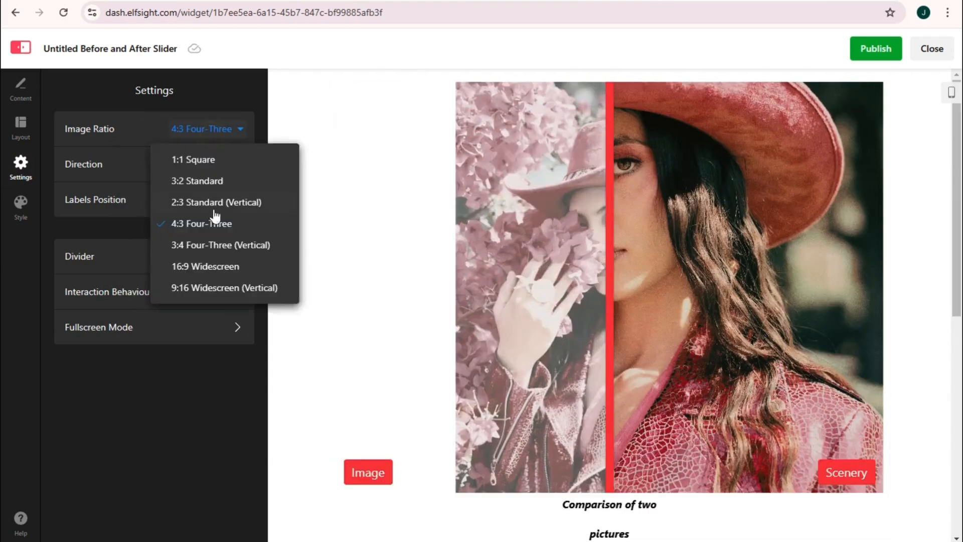
pyautogui.click(215, 218)
pyautogui.click(206, 128)
pyautogui.click(215, 245)
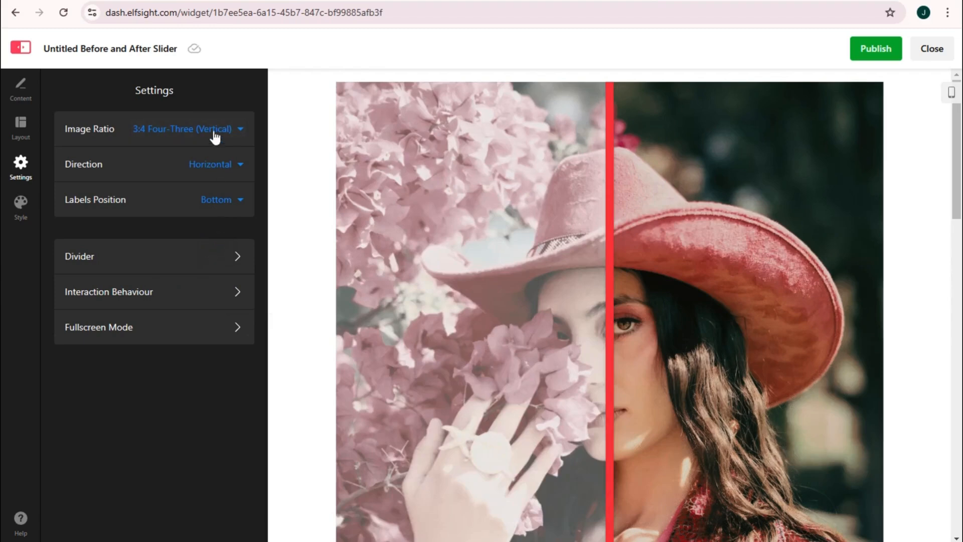
pyautogui.click(213, 131)
pyautogui.click(211, 268)
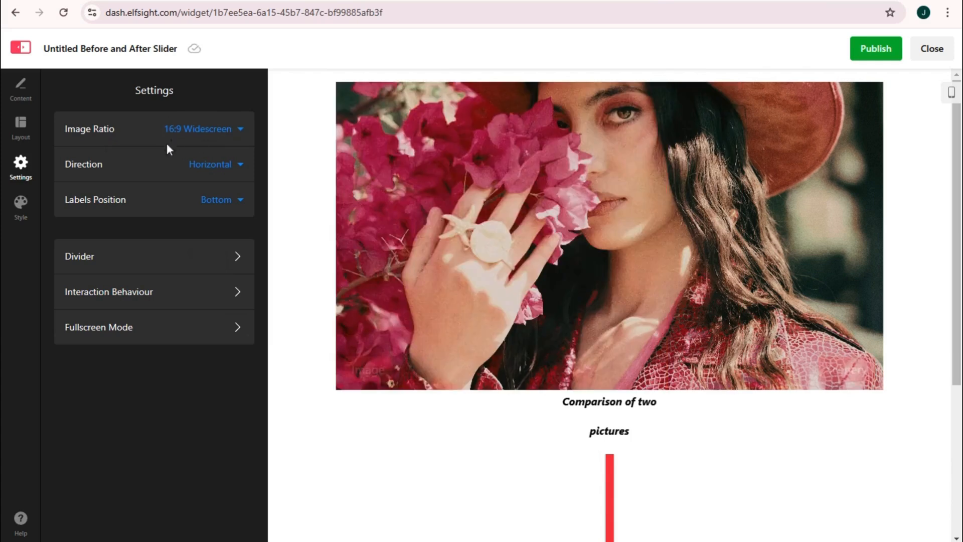
# Step: Try the Vertical slider direction and restore it to Horizontal
pyautogui.click(208, 168)
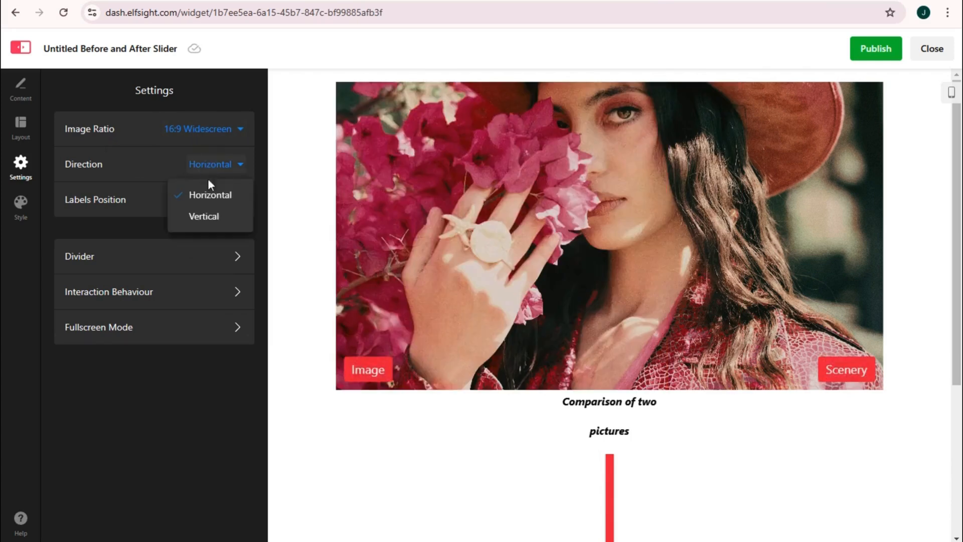
pyautogui.click(209, 213)
pyautogui.click(211, 168)
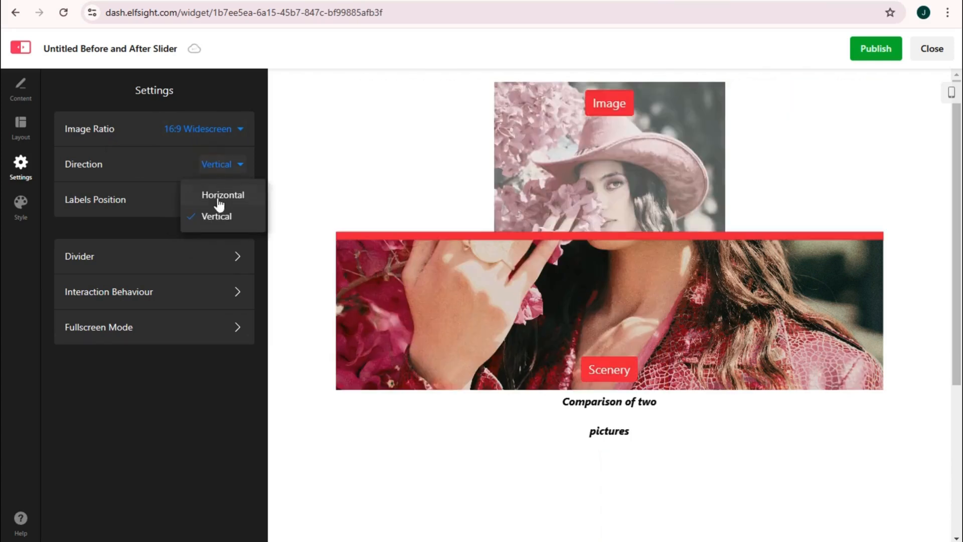
pyautogui.click(215, 200)
# Step: Try the Center and Bottom label positions and set the image labels' position to Top
pyautogui.click(210, 203)
pyautogui.click(211, 221)
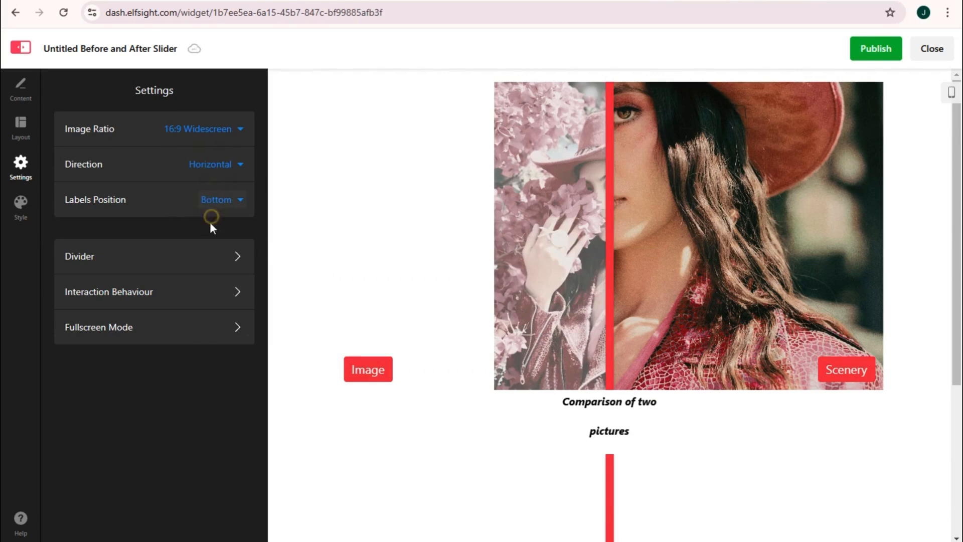
pyautogui.click(216, 206)
pyautogui.click(221, 253)
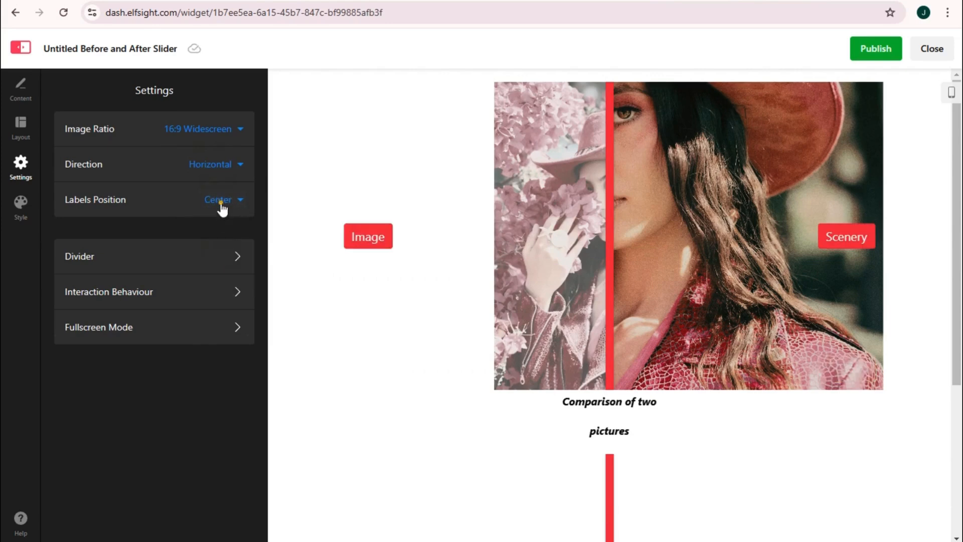
pyautogui.click(219, 203)
pyautogui.click(224, 271)
pyautogui.click(223, 211)
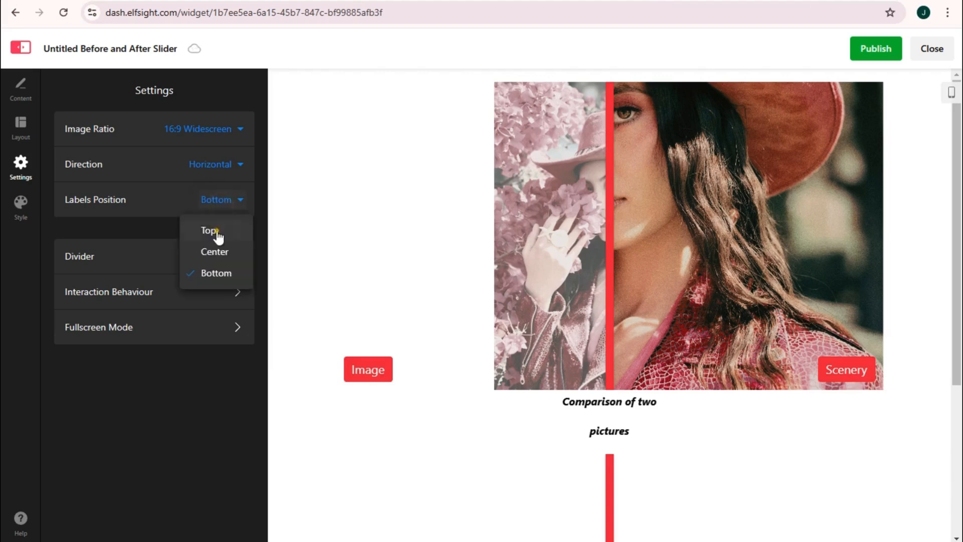
pyautogui.click(213, 229)
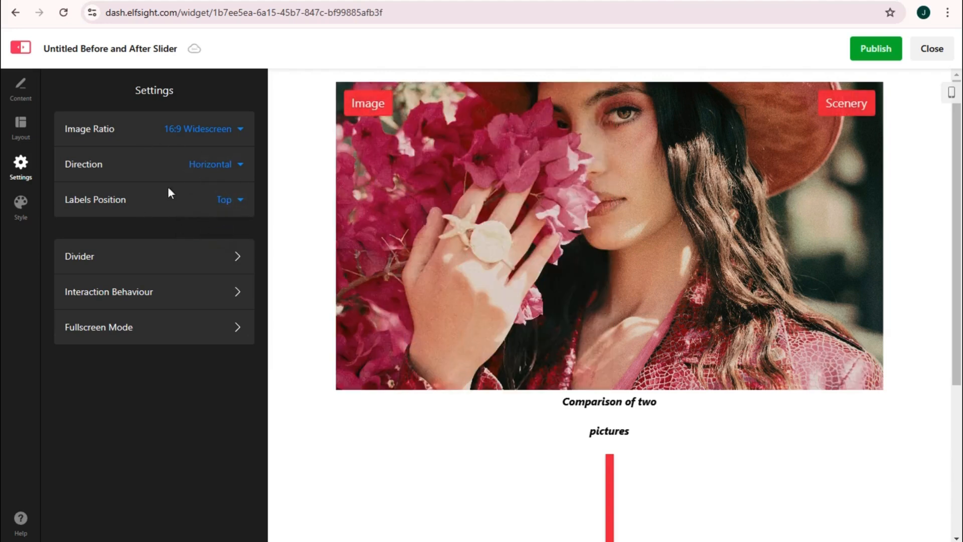
# Step: Examine the divider's initial position, size and arrow display options
pyautogui.click(190, 257)
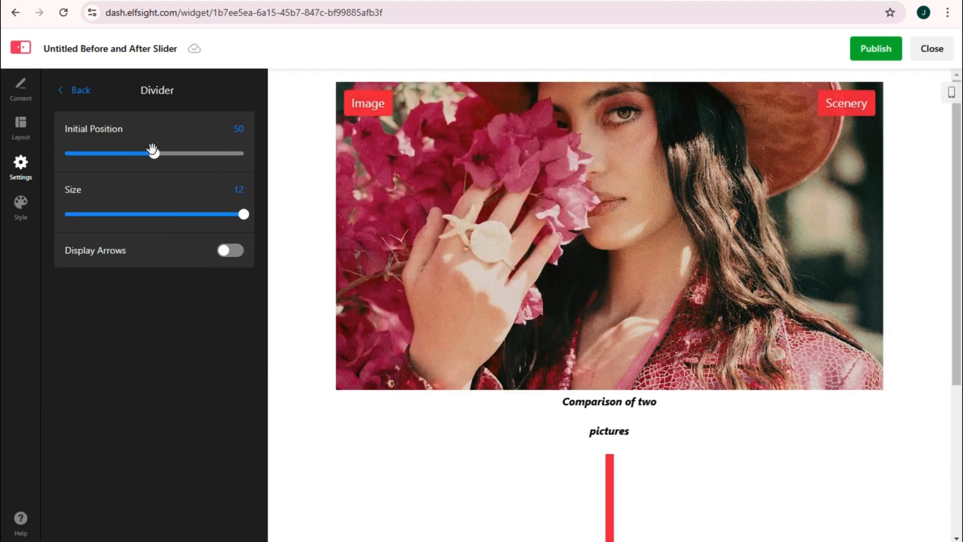
pyautogui.moveTo(252, 214)
pyautogui.mouseDown()
pyautogui.moveTo(211, 215)
pyautogui.moveTo(258, 218)
pyautogui.mouseUp()
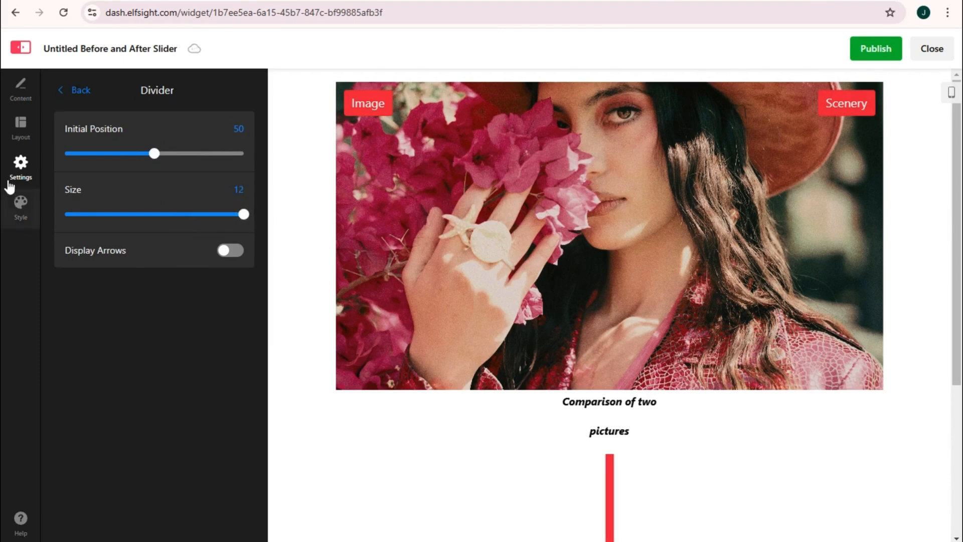
pyautogui.click(64, 91)
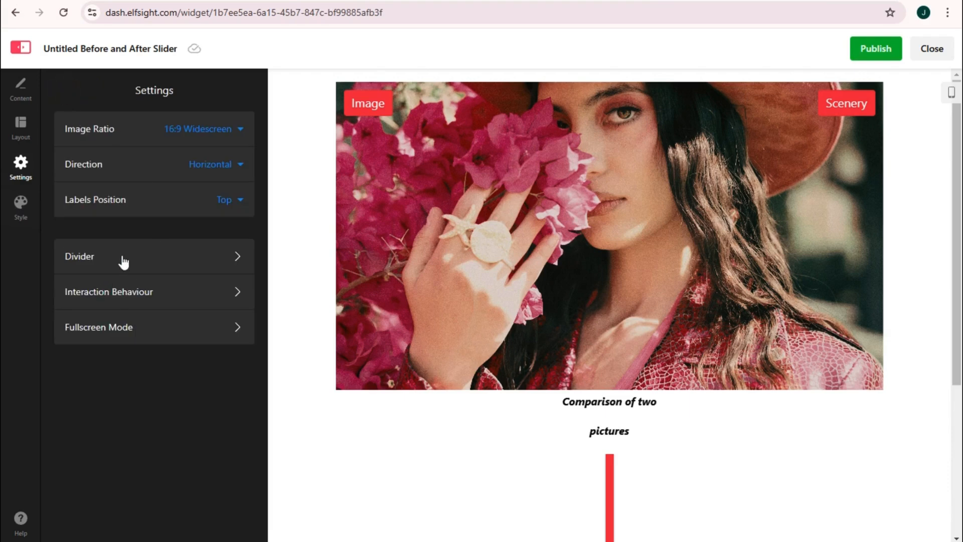
# Step: Set the slider's interaction behaviour to Hover instead of Drag & Click and return to the main settings
pyautogui.click(137, 298)
pyautogui.click(119, 133)
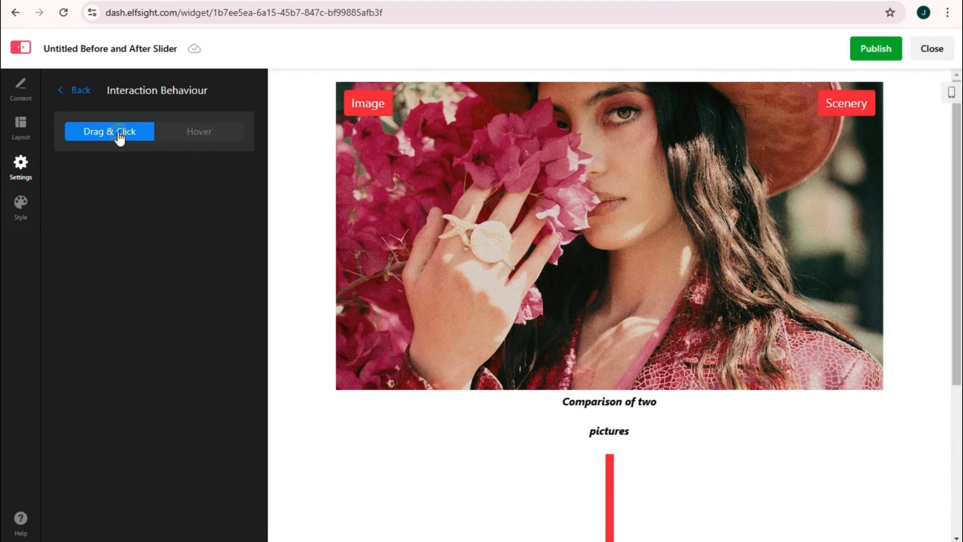
pyautogui.click(193, 140)
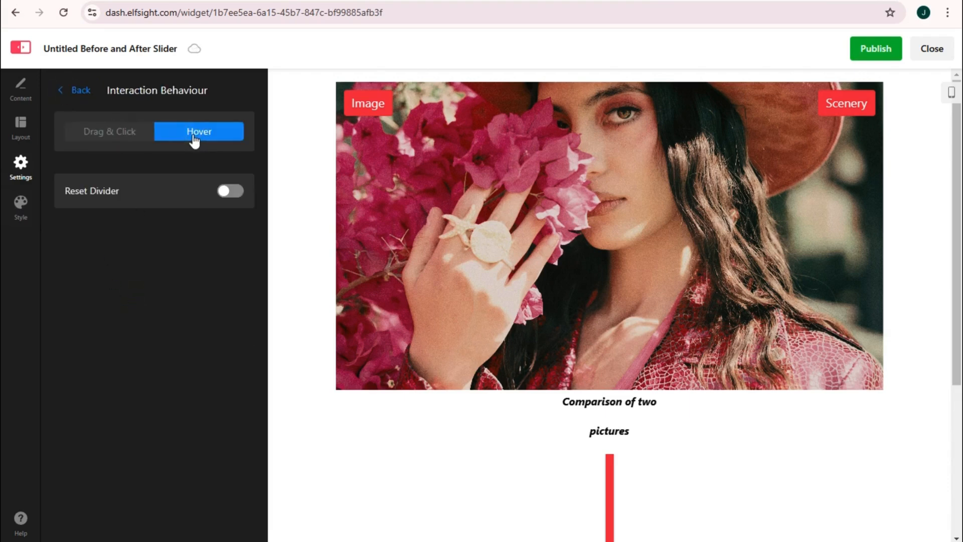
pyautogui.click(72, 89)
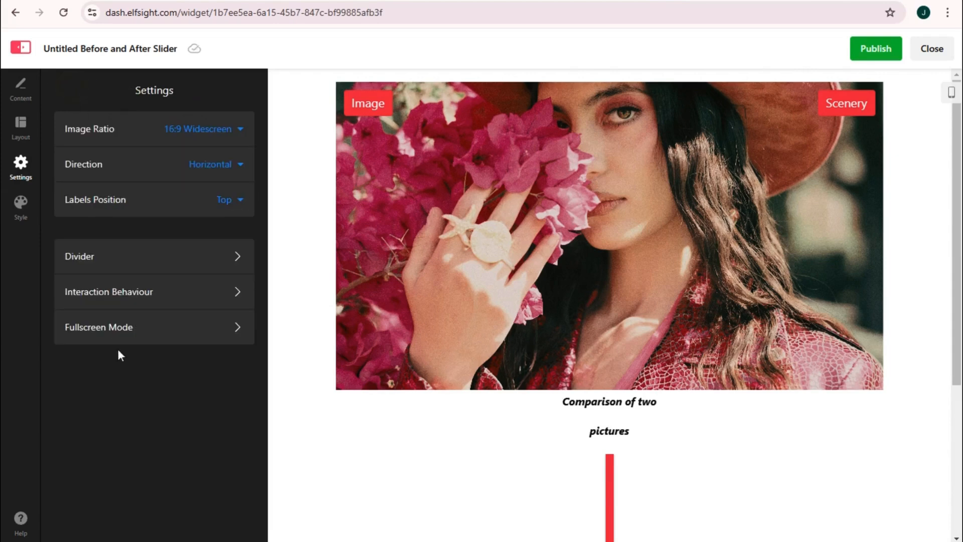
# Step: Try enabling fullscreen mode for the slider and turn it back off
pyautogui.click(122, 324)
pyautogui.click(224, 129)
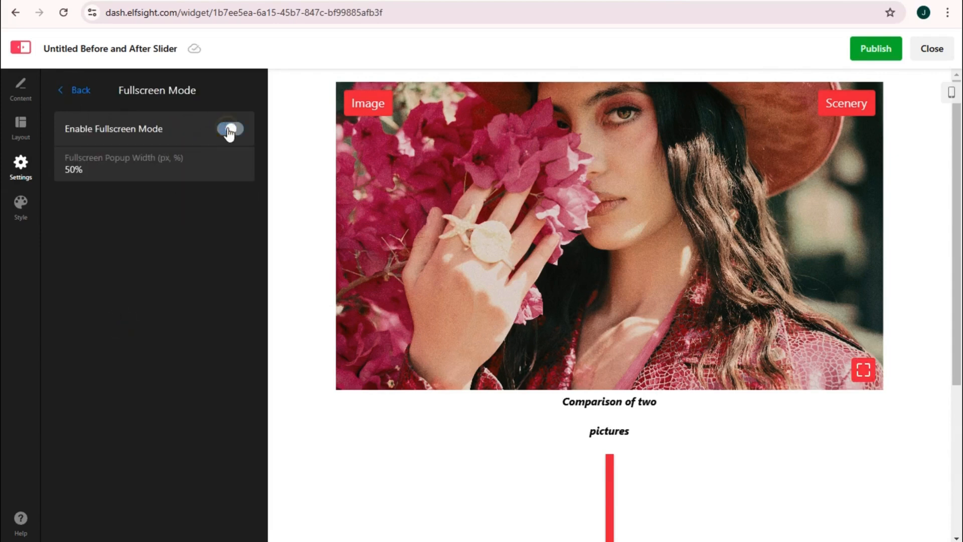
pyautogui.click(227, 132)
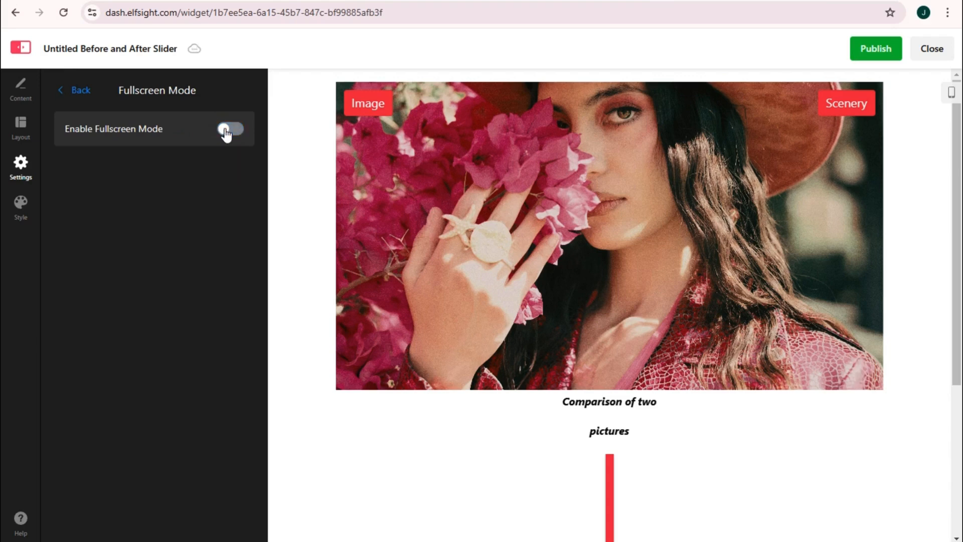
pyautogui.click(73, 95)
# Step: Try the Color background type in the widget's style options and set the background type to Image
pyautogui.click(20, 206)
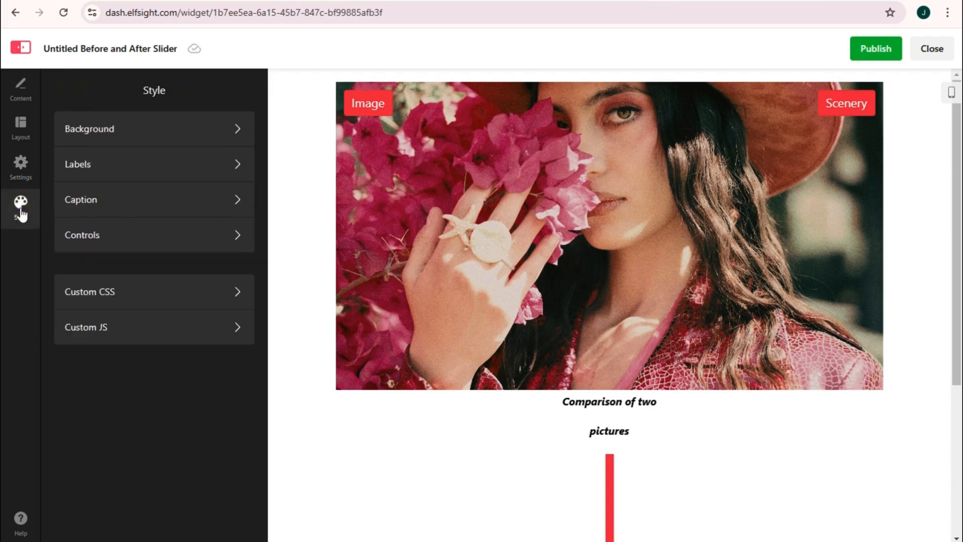
pyautogui.click(214, 137)
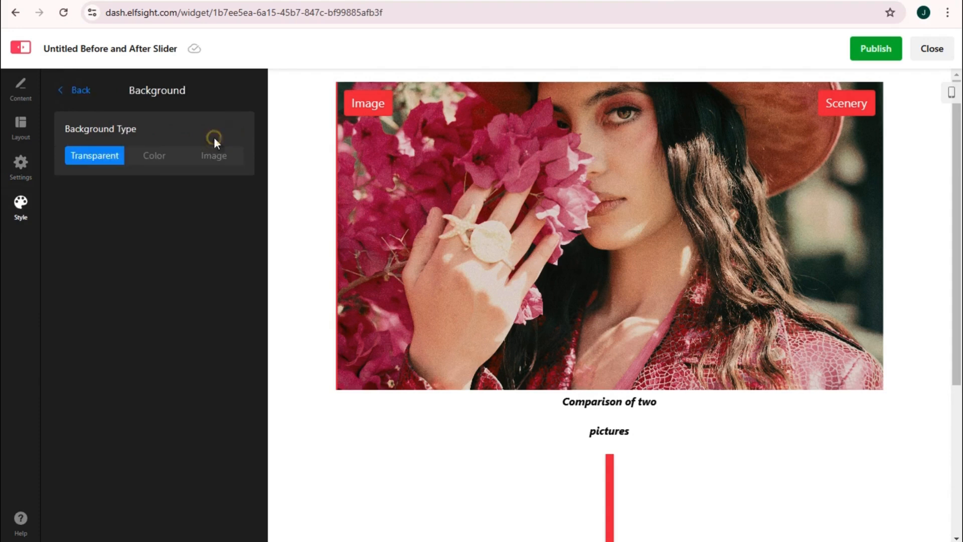
pyautogui.click(156, 160)
pyautogui.click(214, 157)
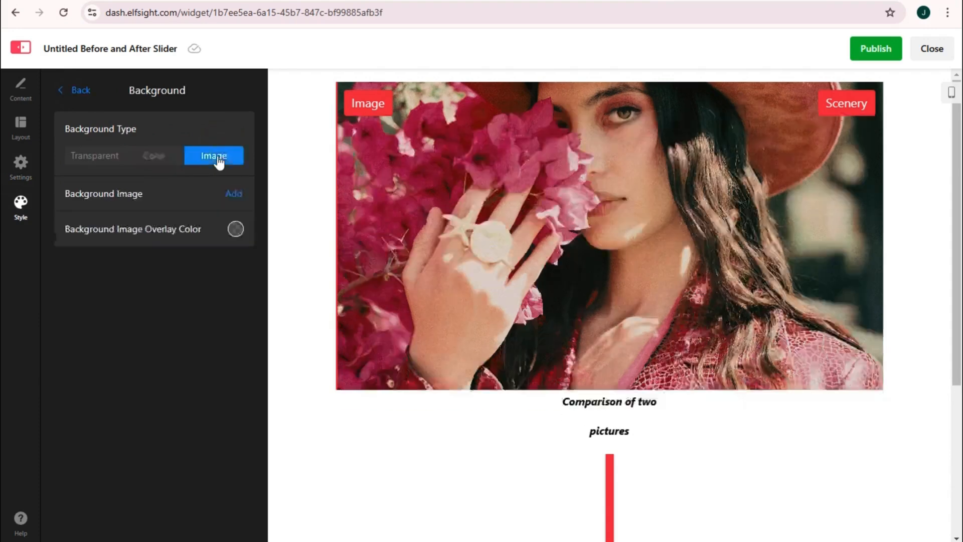
pyautogui.click(70, 90)
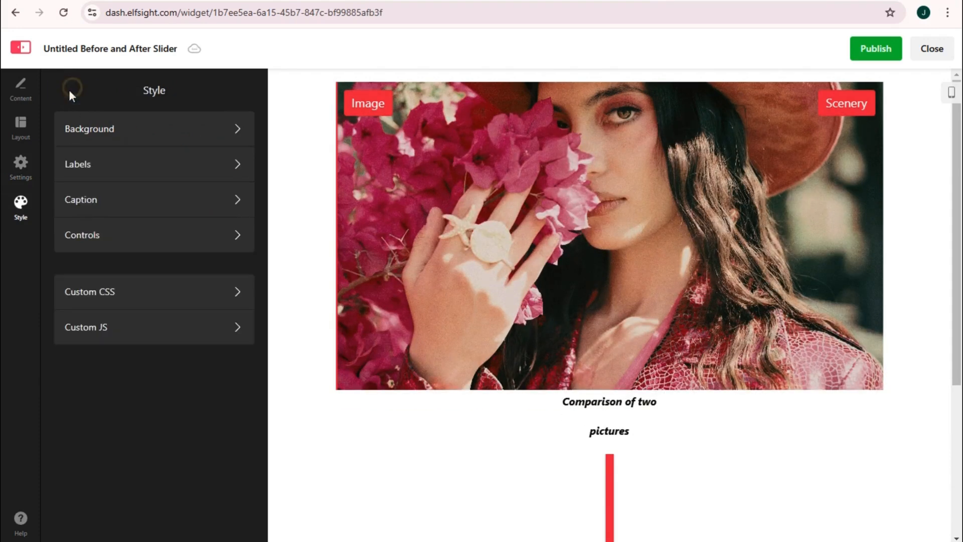
# Step: Set the slider's labels font size to 21 px and return to the style options
pyautogui.click(123, 164)
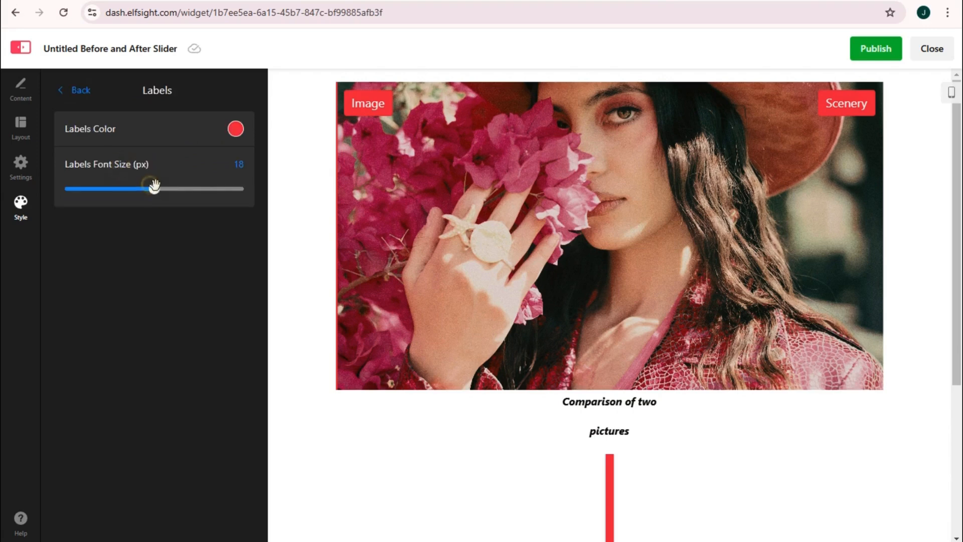
pyautogui.moveTo(154, 188); pyautogui.dragTo(201, 188)
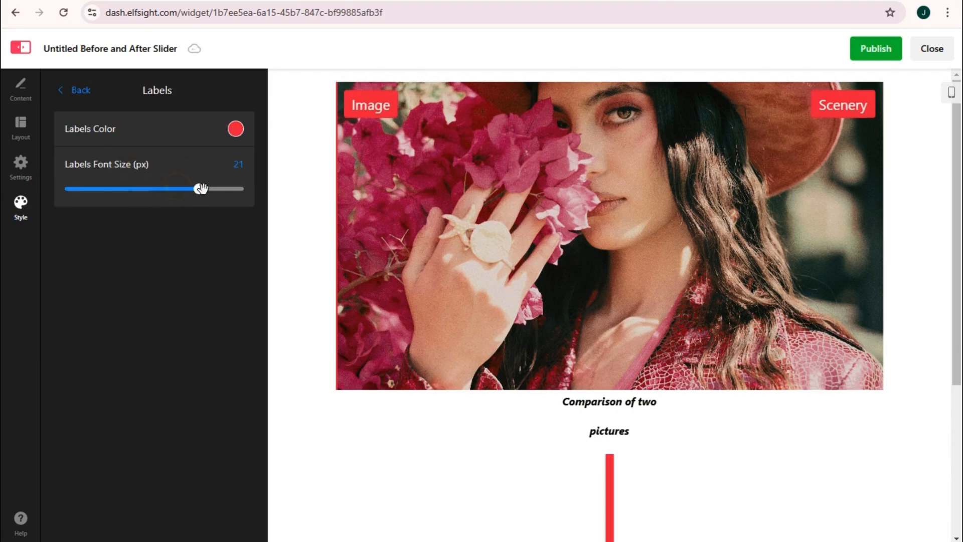
pyautogui.click(79, 95)
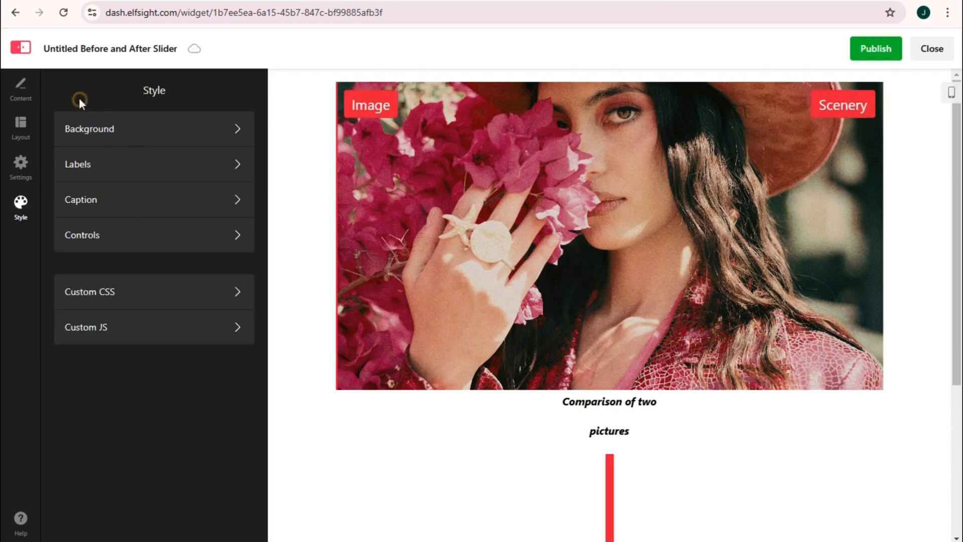
# Step: Try several divider colors in the slider's controls style, set the divider color to bright blue and return to the style options
pyautogui.click(125, 242)
pyautogui.click(235, 128)
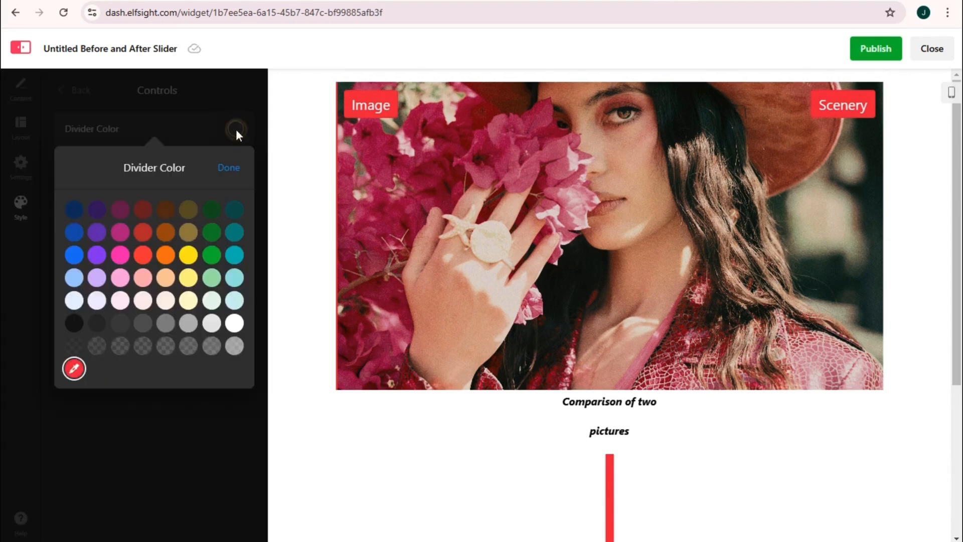
pyautogui.click(189, 211)
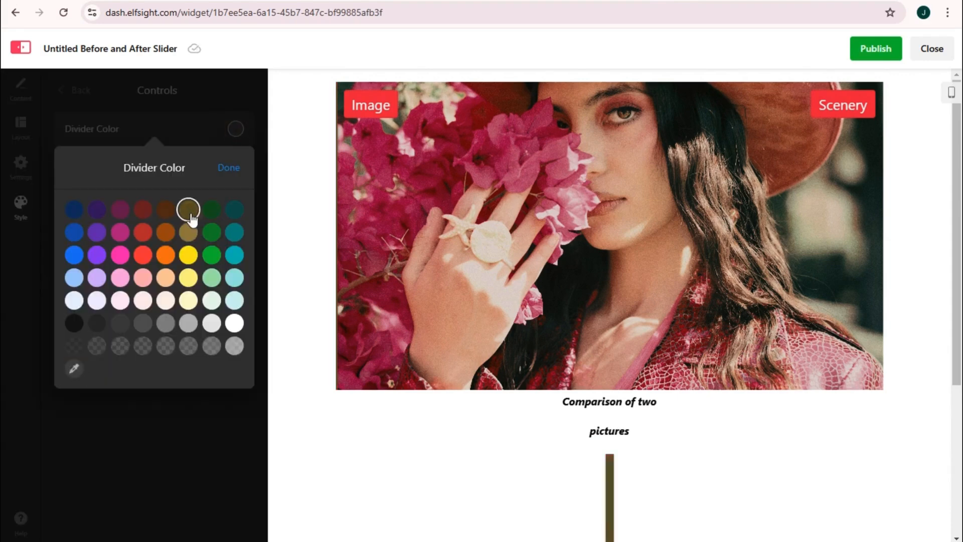
pyautogui.click(142, 233)
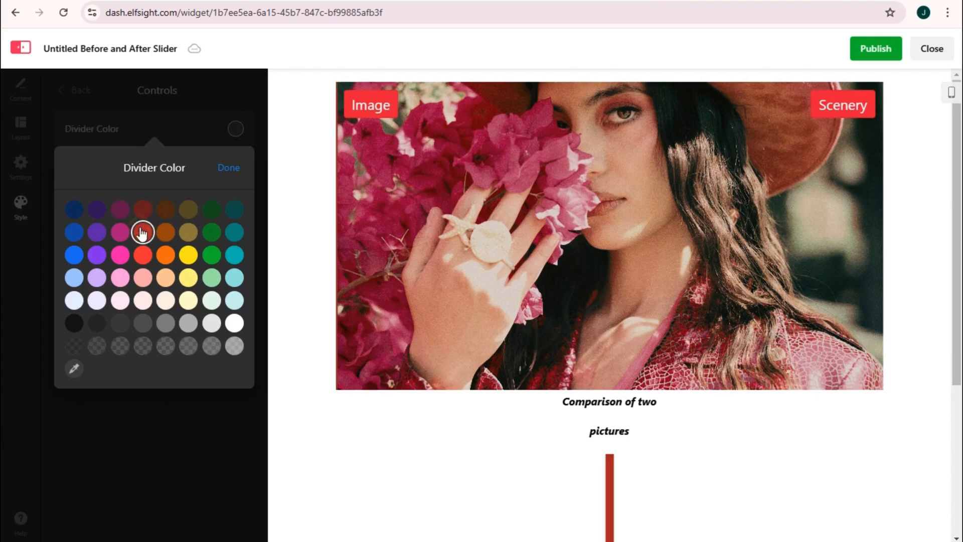
pyautogui.click(99, 255)
pyautogui.click(189, 278)
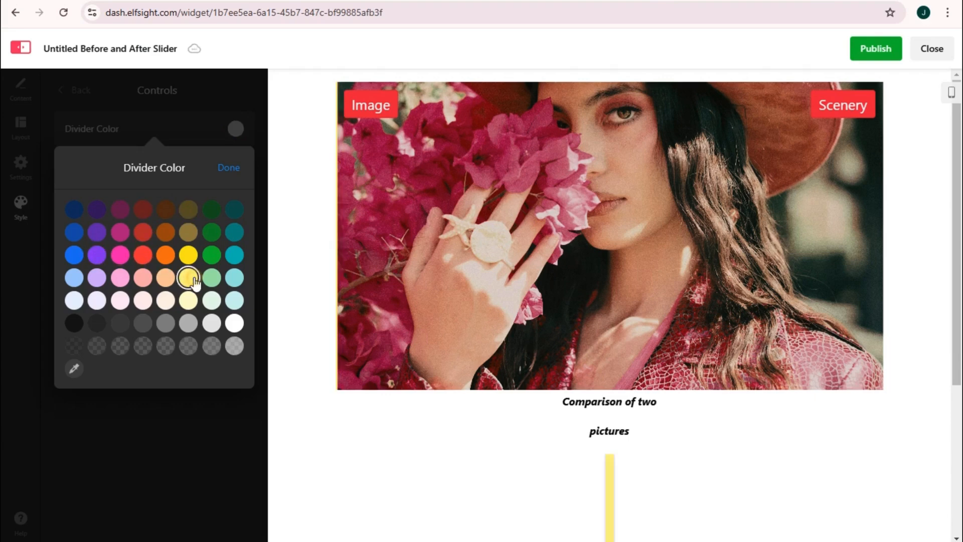
pyautogui.click(97, 281)
pyautogui.click(120, 278)
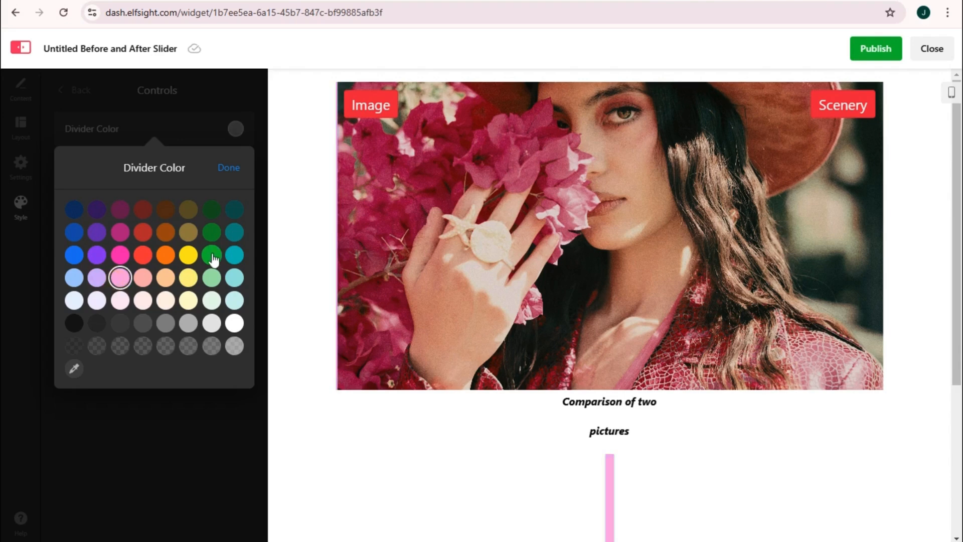
pyautogui.click(234, 255)
pyautogui.click(78, 257)
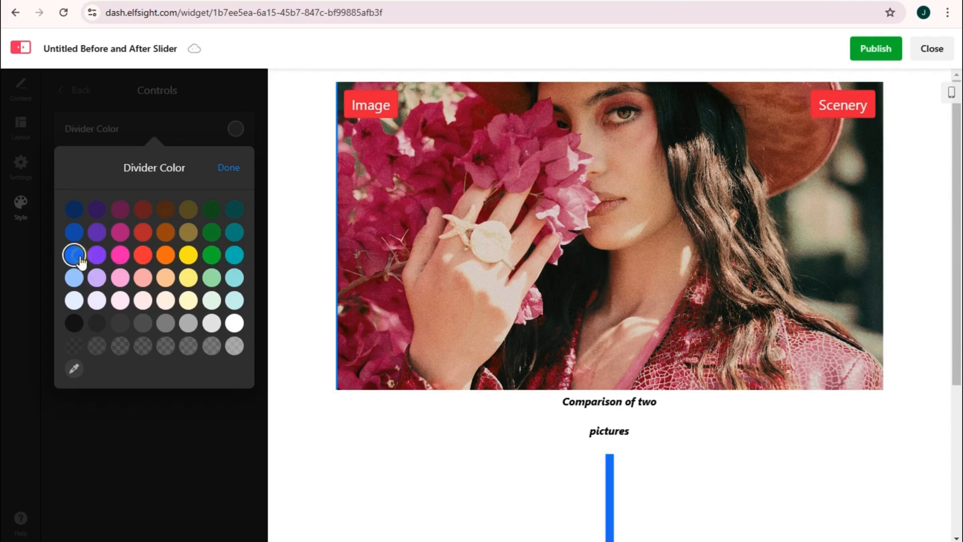
pyautogui.click(223, 169)
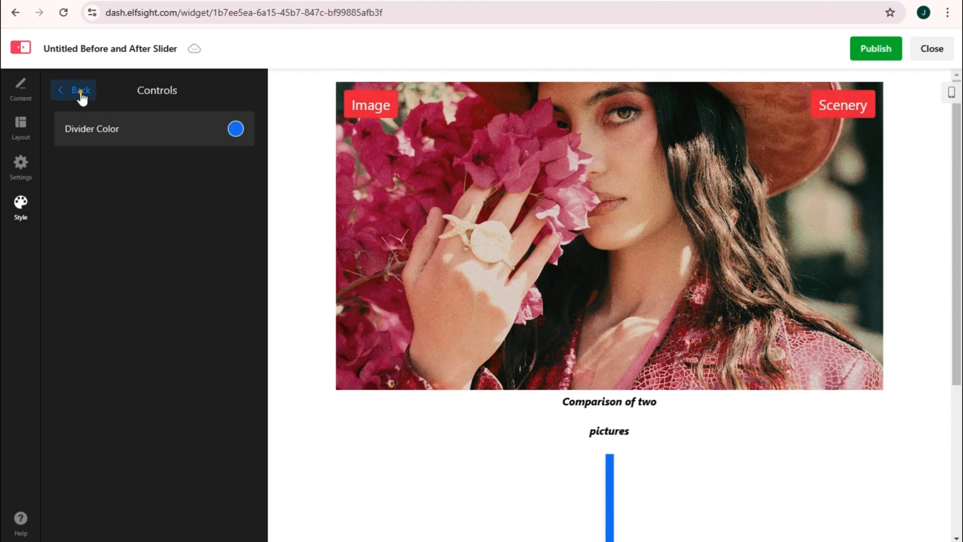
pyautogui.click(78, 91)
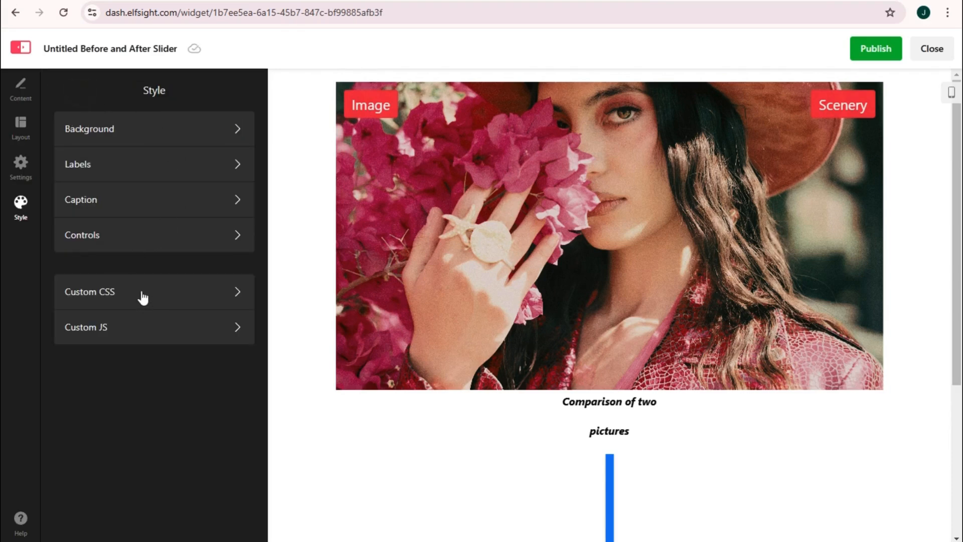
# Step: Switch to the Wix editor, insert the Elfsight Before and After Slider embed code into the HTML element, apply it and close the settings
pyautogui.press('F10')
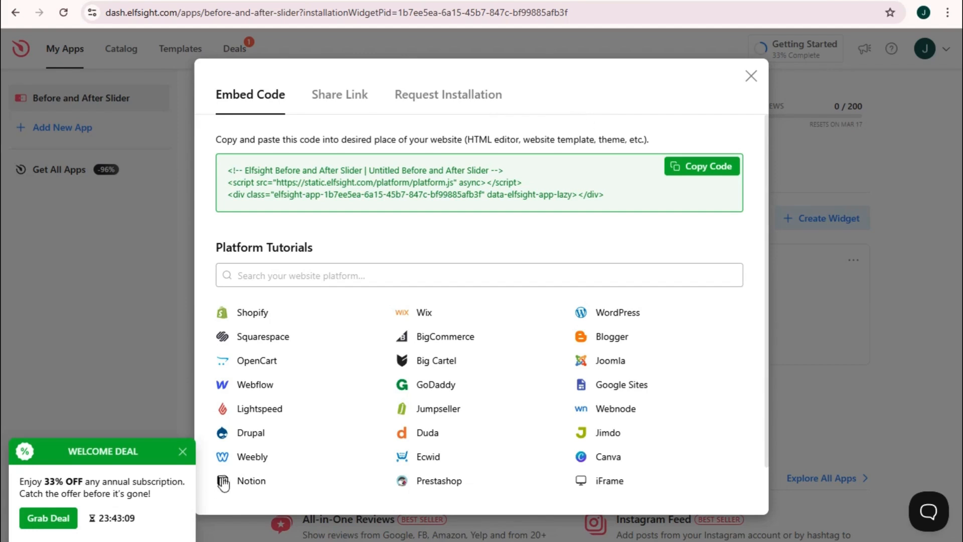
pyautogui.click(182, 451)
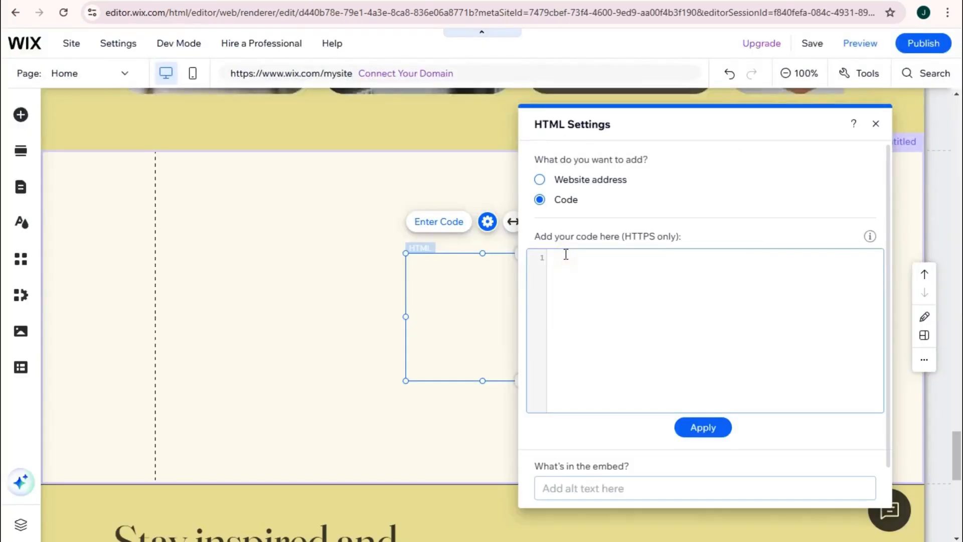
pyautogui.write('<!-- Elfsight Before and After Slider | Untitled Before and After Slider --> <script src="https://static.elfsight.com/platform/platform.js" async></script> <div class="elfsight-app-1b7ee5ea-6a15-45b7-847c-bf99885afb3f" data-elfsight-app-lazy></div>')
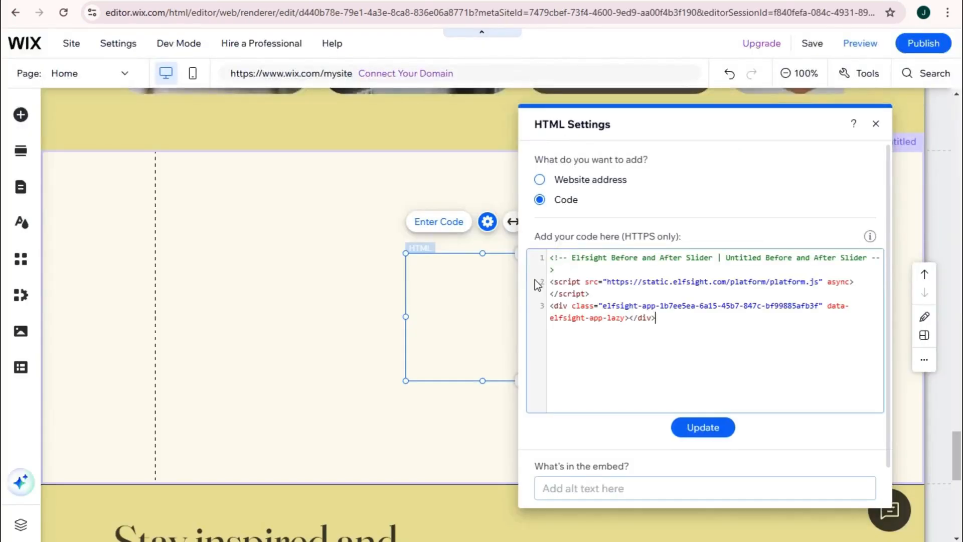
pyautogui.click(693, 432)
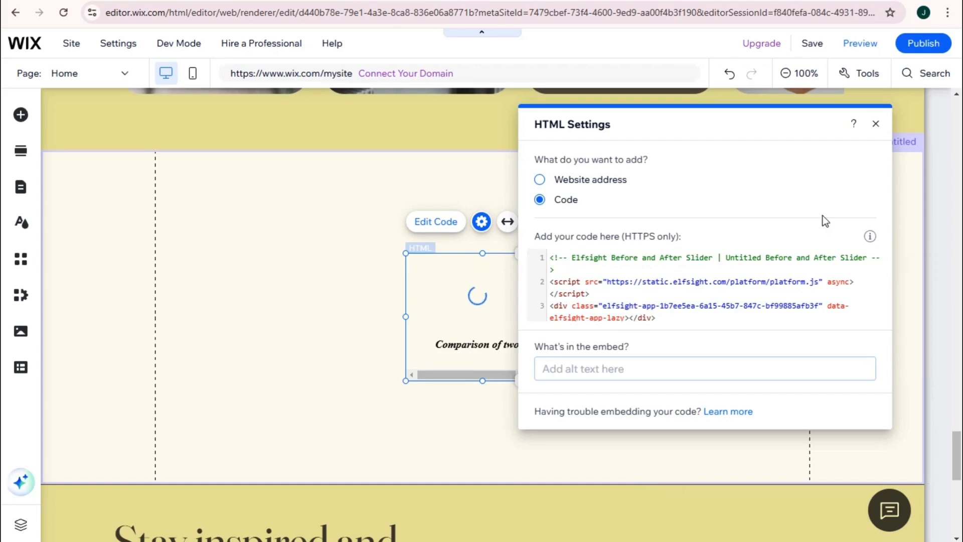
pyautogui.click(876, 123)
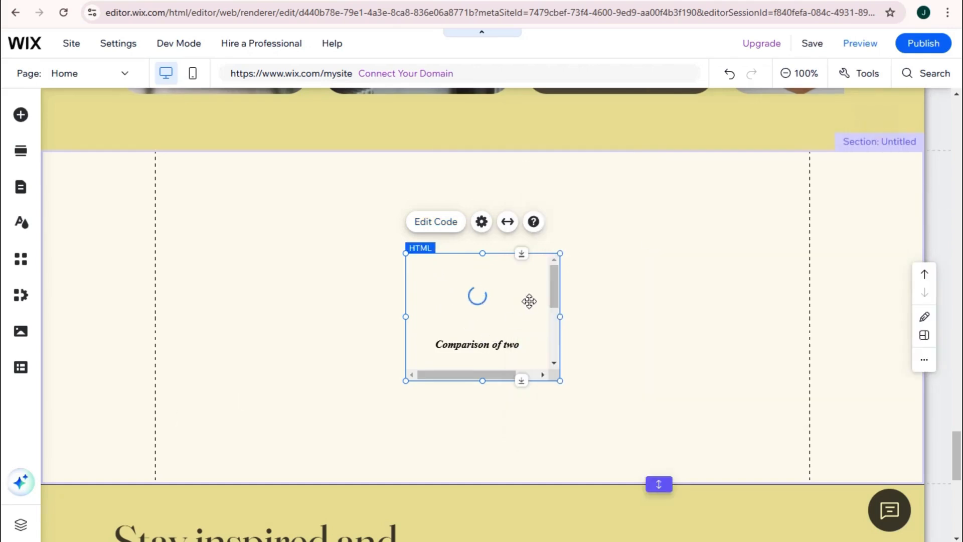
# Step: Enlarge the HTML element by its corners so it nearly fills the blank section between the dashed guides
pyautogui.moveTo(559, 249); pyautogui.dragTo(671, 191)
pyautogui.moveTo(405, 380); pyautogui.dragTo(182, 413)
pyautogui.moveTo(670, 412); pyautogui.dragTo(777, 463)
pyautogui.moveTo(182, 193); pyautogui.dragTo(172, 157)
pyautogui.moveTo(560, 251); pyautogui.dragTo(671, 193)
pyautogui.moveTo(404, 380); pyautogui.dragTo(182, 412)
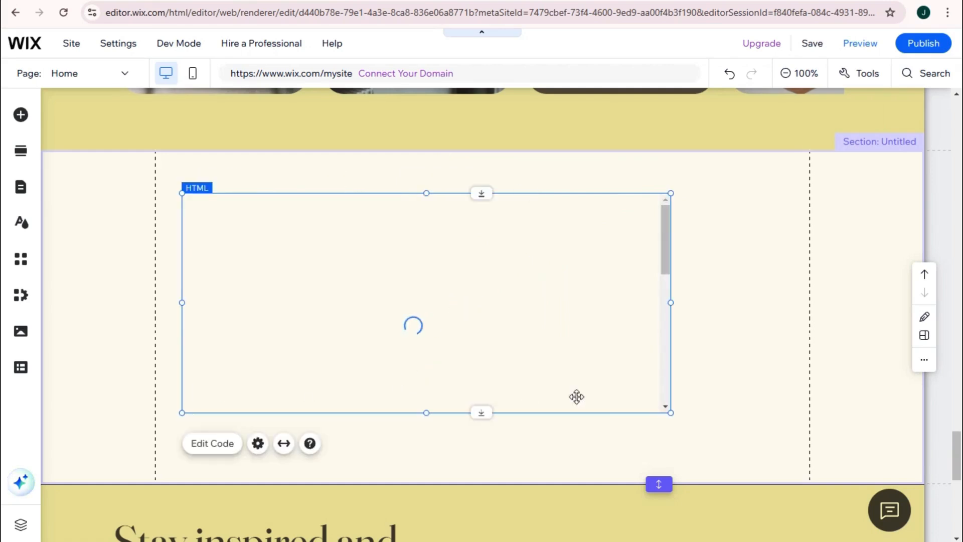
pyautogui.moveTo(672, 413); pyautogui.dragTo(777, 463)
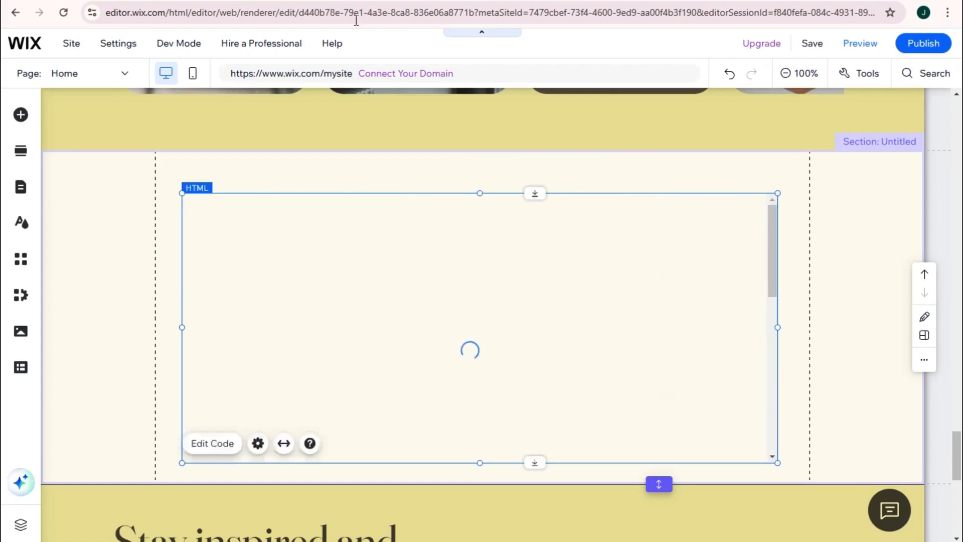
pyautogui.moveTo(180, 194); pyautogui.dragTo(171, 158)
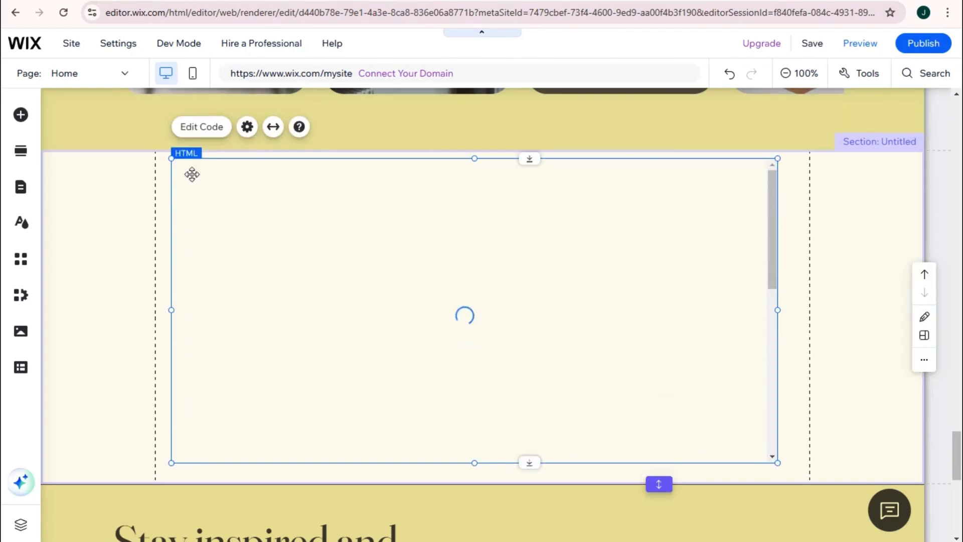
pyautogui.moveTo(778, 162); pyautogui.dragTo(803, 158)
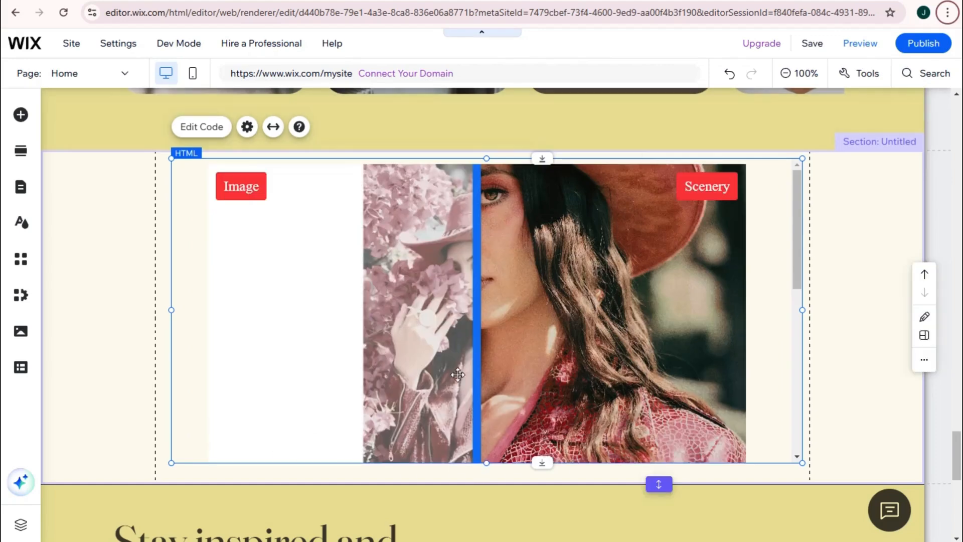
# Step: Reposition the embedded slider within the blank section and undo the last adjustment
pyautogui.moveTo(481, 338); pyautogui.dragTo(430, 315)
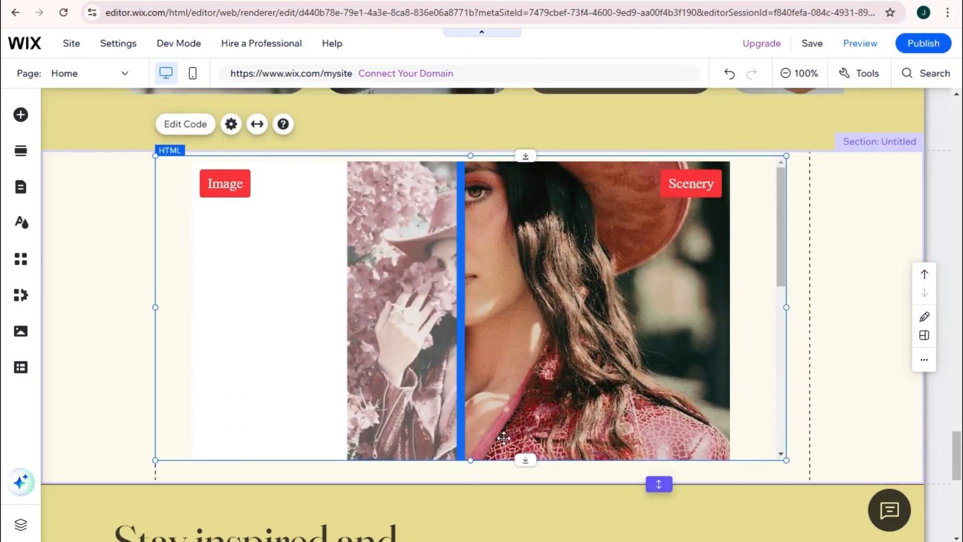
pyautogui.scroll(-1, 497, 426)
pyautogui.moveTo(466, 394); pyautogui.dragTo(469, 405)
pyautogui.hotkey('ctrl', 'z')
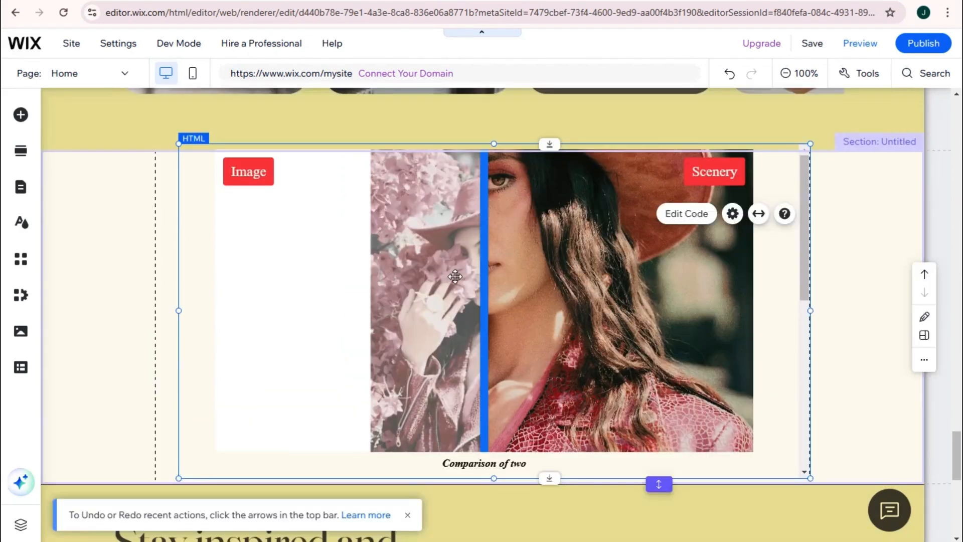